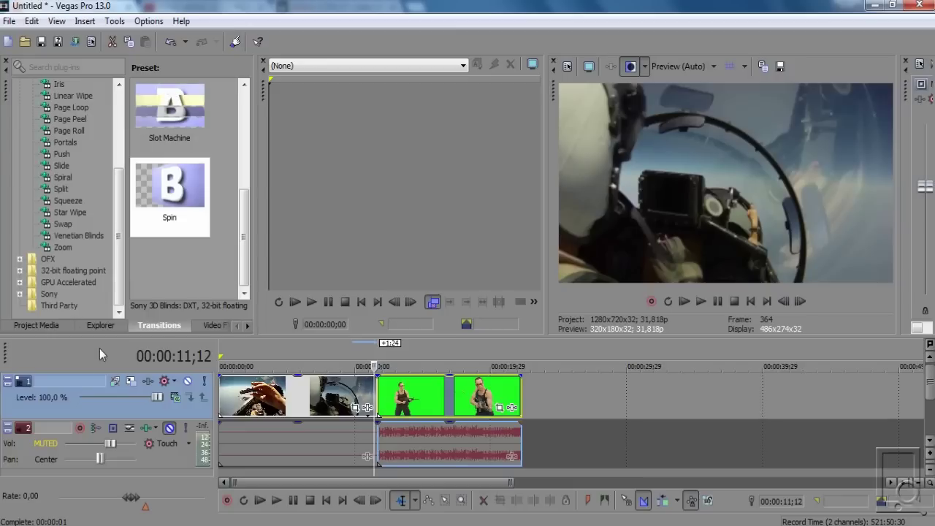
Slide the green-screen clip earlier on the video track to overlap the end of the cockpit clip by about 3:12
{"action": "left_click", "coordinate": [33, 324]}
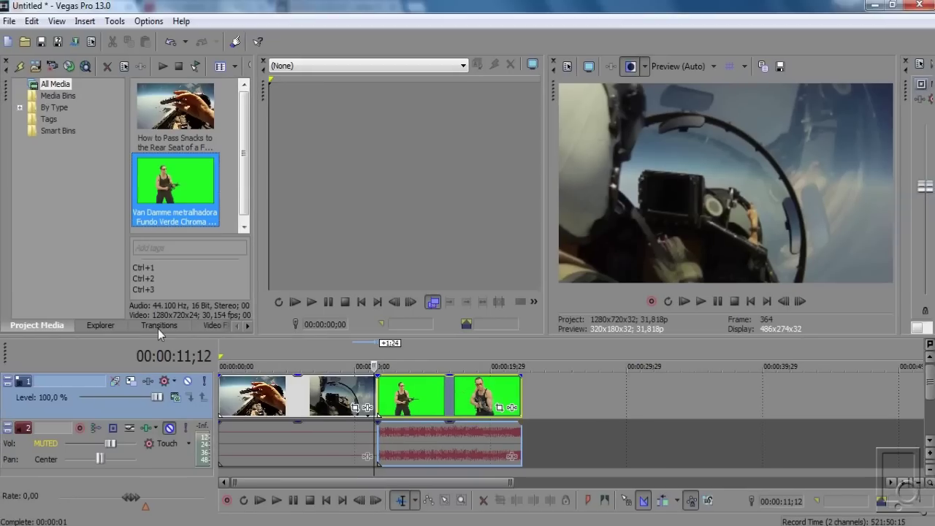
{"action": "left_click", "coordinate": [158, 325]}
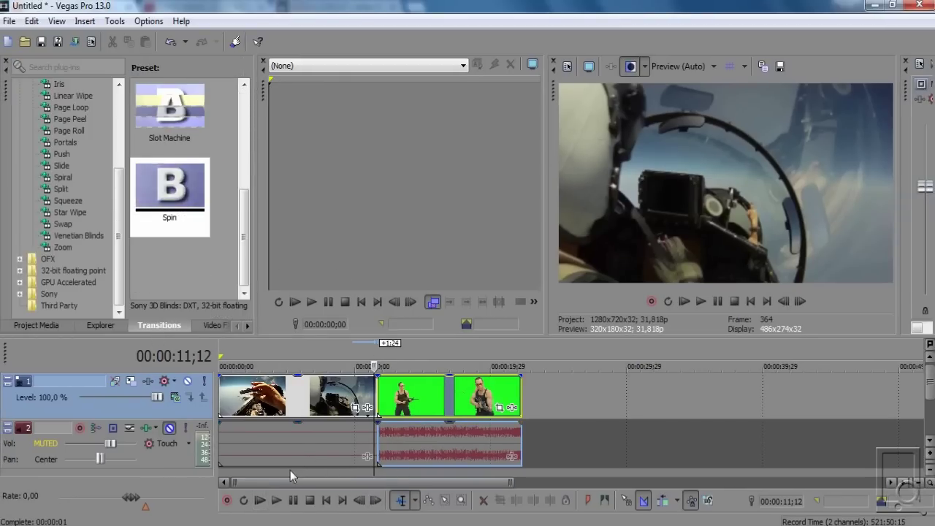
{"action": "left_click", "coordinate": [279, 387]}
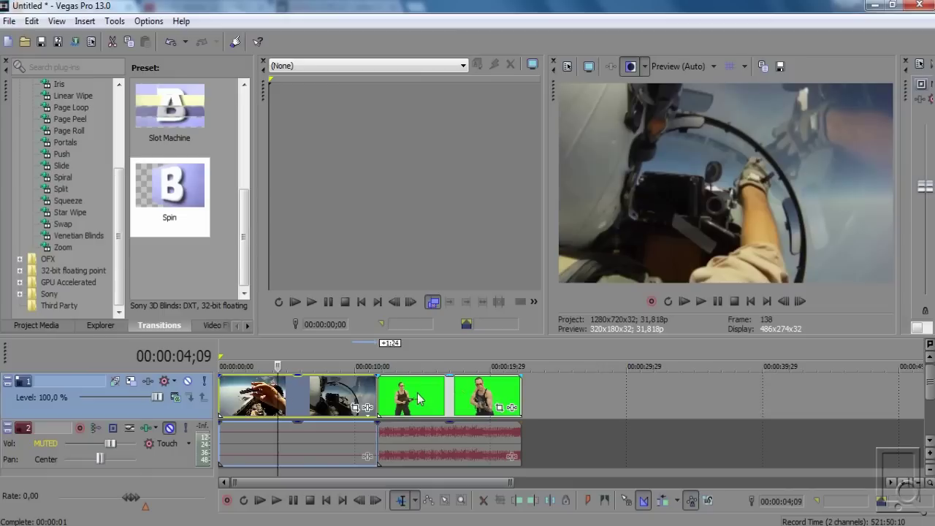
{"action": "left_click", "coordinate": [418, 398]}
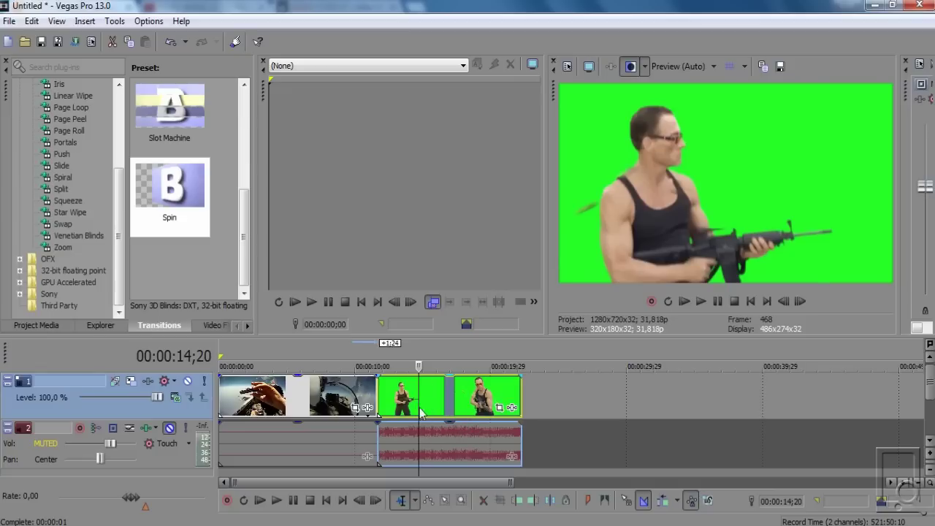
{"action": "left_click_drag", "start_coordinate": [453, 400], "coordinate": [404, 400]}
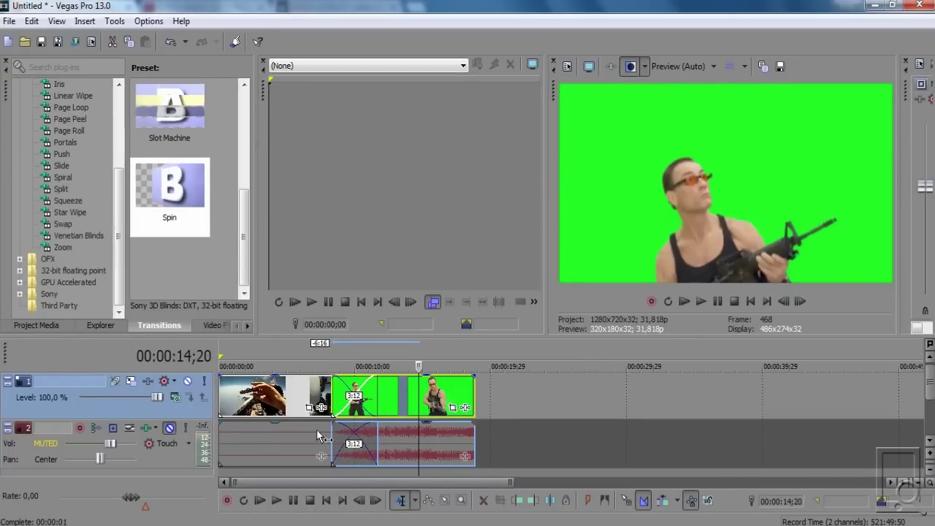
Play the timeline from just before the overlap to review the crossfade between the two clips
{"action": "left_click", "coordinate": [319, 356]}
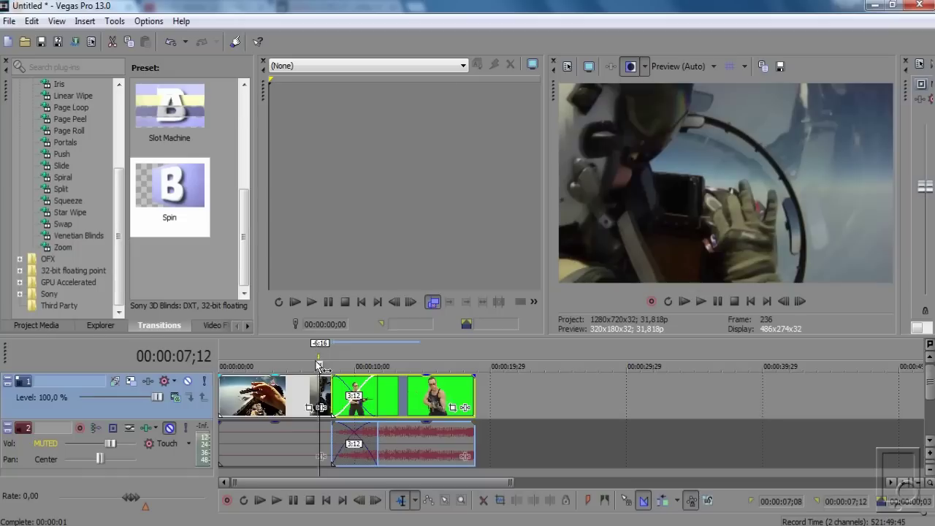
{"action": "key", "text": "space"}
{"action": "key", "text": "space"}
{"action": "key", "text": "space"}
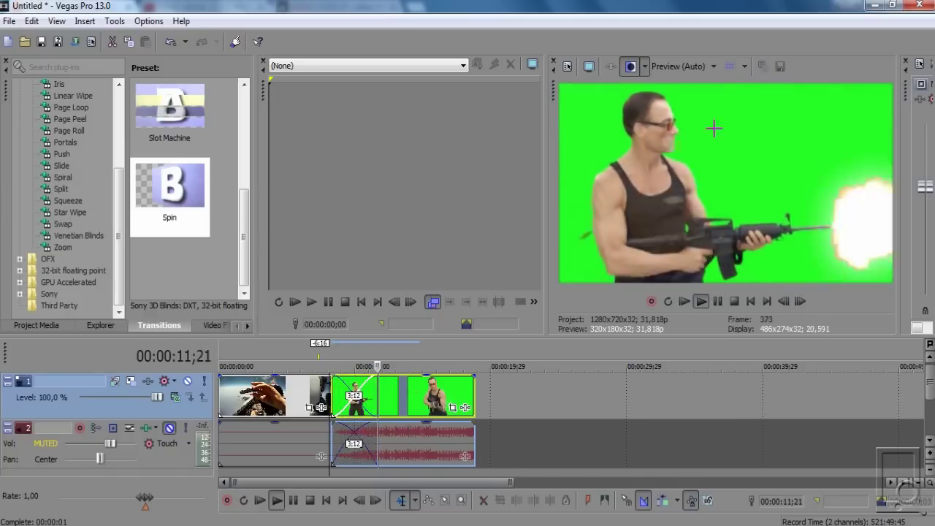
{"action": "key", "text": "space"}
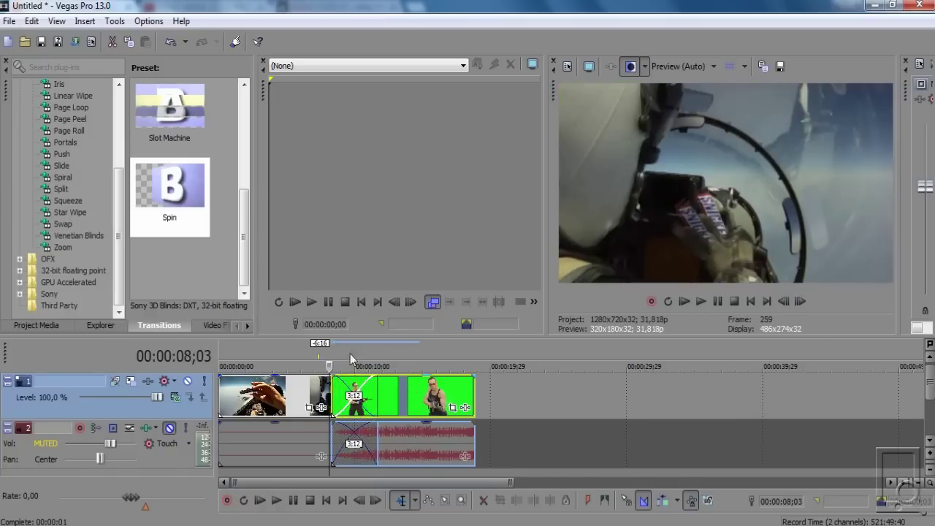
Slide the green-screen clip back to an overlap of about 0:03 and play the join between the two clips
{"action": "left_click_drag", "start_coordinate": [390, 407], "coordinate": [436, 408]}
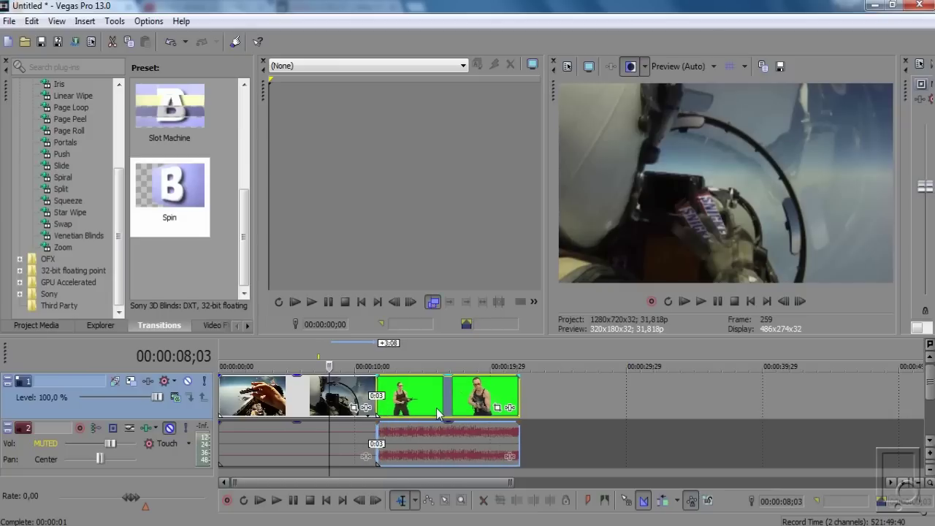
{"action": "left_click", "coordinate": [363, 365]}
{"action": "key", "text": "space"}
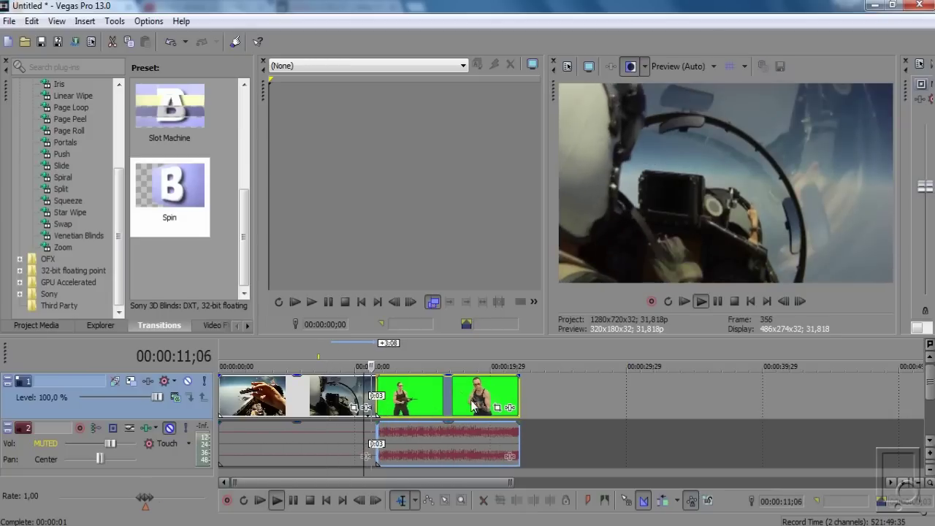
{"action": "left_click", "coordinate": [701, 301]}
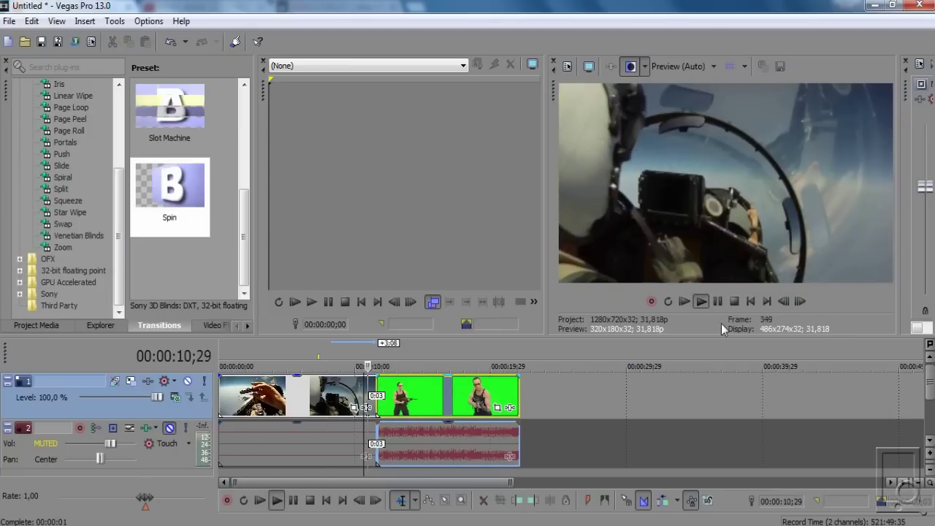
{"action": "left_click", "coordinate": [734, 301]}
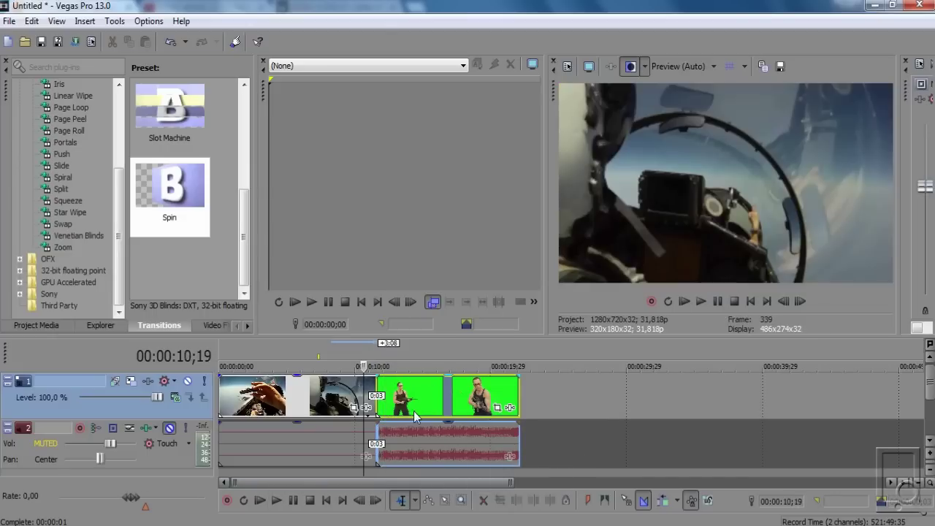
Overlap the green-screen clip with the end of the cockpit clip by about 2:25 and list the 3D Blinds transition presets
{"action": "left_click_drag", "start_coordinate": [420, 412], "coordinate": [383, 414]}
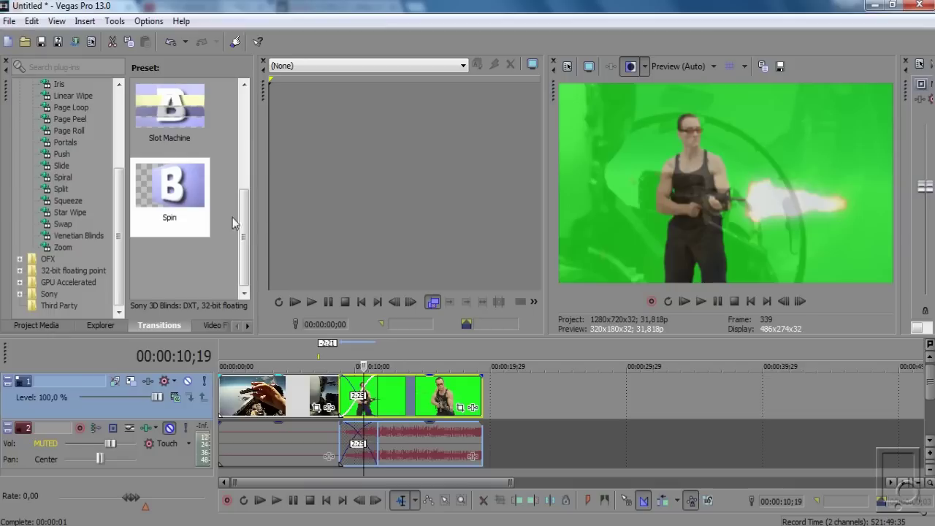
{"action": "scroll", "coordinate": [230, 174], "scroll_direction": "up", "scroll_amount": 2}
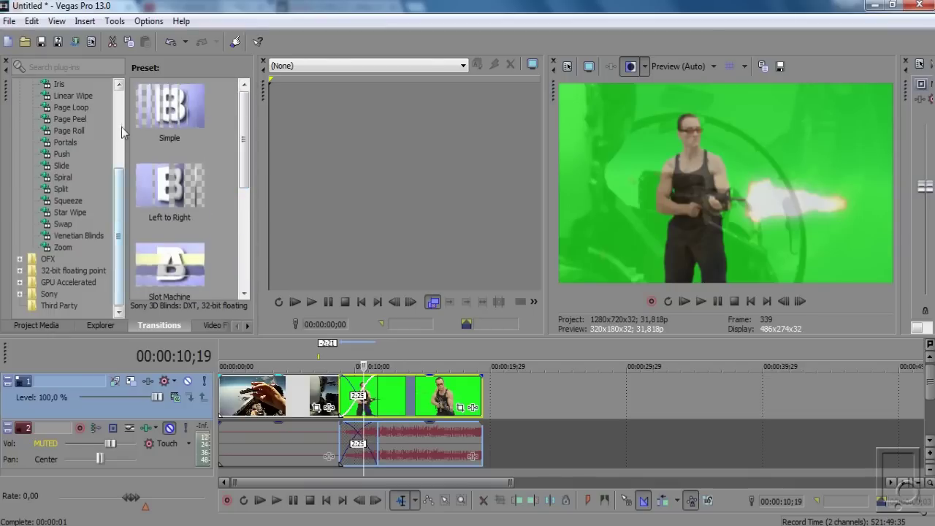
{"action": "scroll", "coordinate": [92, 125], "scroll_direction": "up", "scroll_amount": 4}
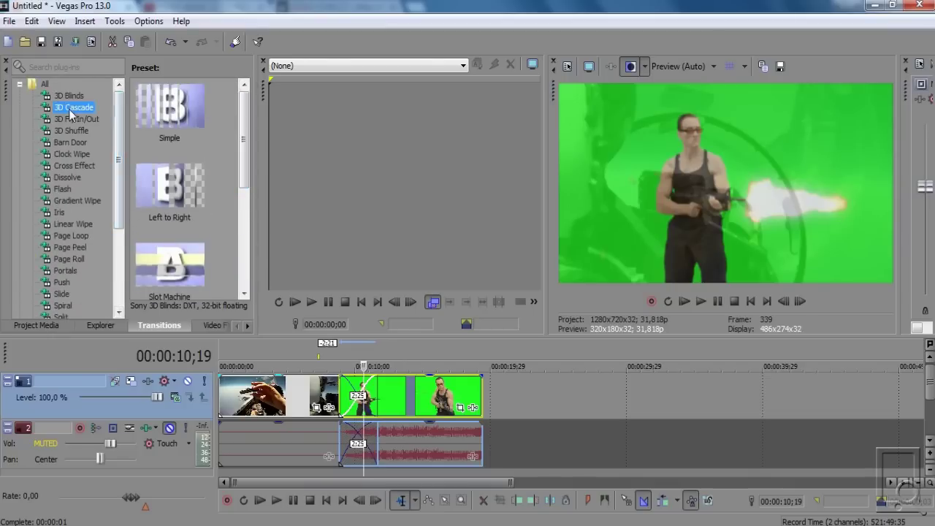
{"action": "left_click", "coordinate": [74, 108]}
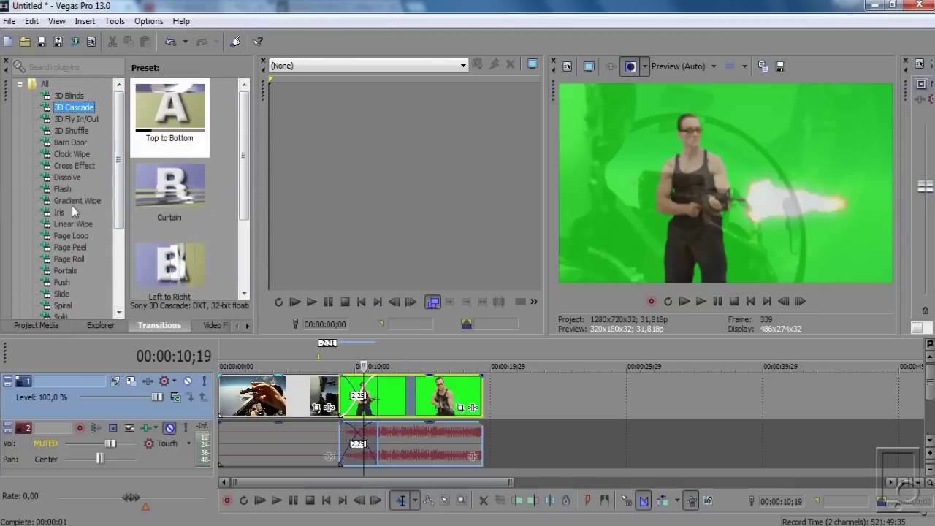
{"action": "left_click", "coordinate": [78, 247]}
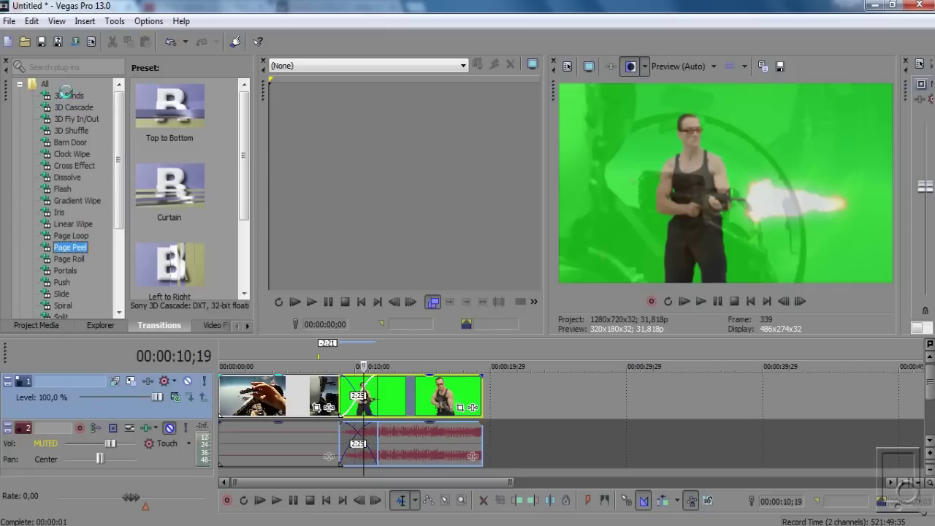
{"action": "key", "text": "Home"}
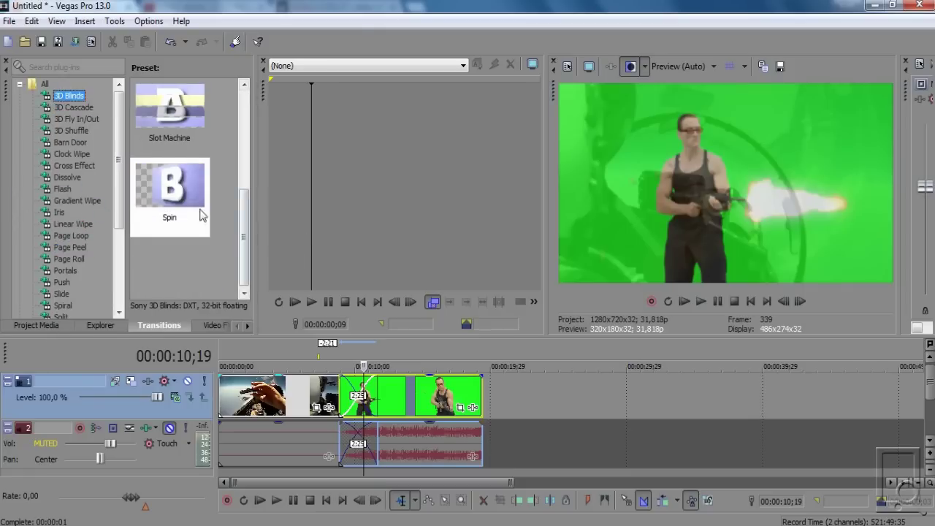
Apply the Spin preset of the 3D Blinds transition to the overlap between the two clips
{"action": "left_click_drag", "start_coordinate": [243, 185], "coordinate": [247, 212]}
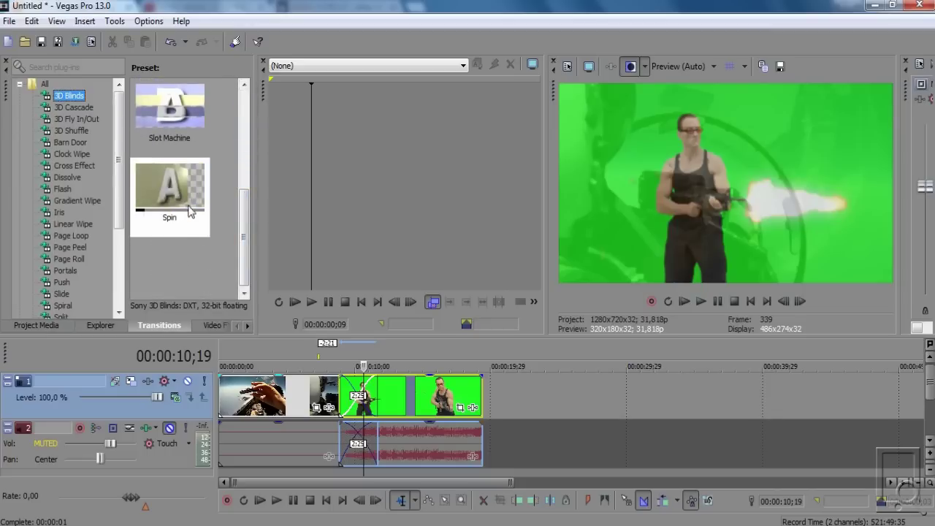
{"action": "left_click", "coordinate": [167, 193]}
{"action": "left_click_drag", "start_coordinate": [304, 374], "coordinate": [357, 399]}
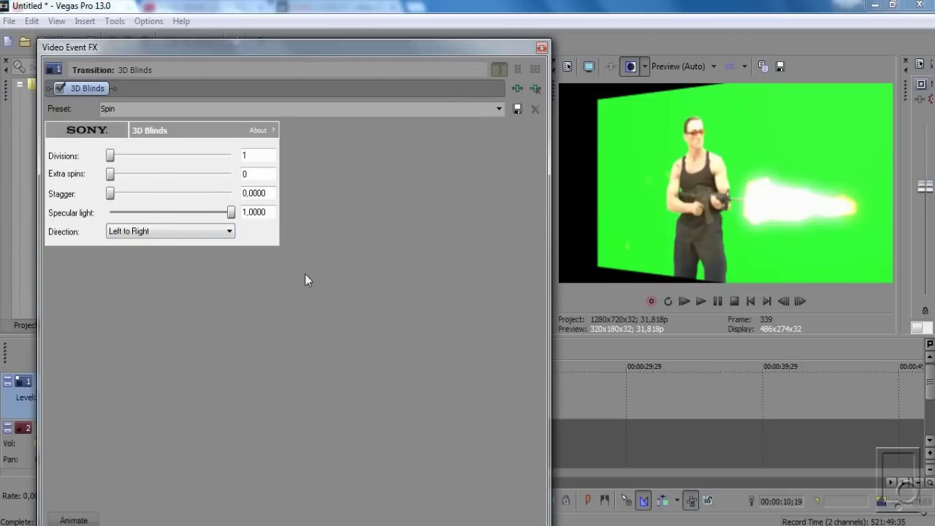
{"action": "left_click", "coordinate": [541, 48]}
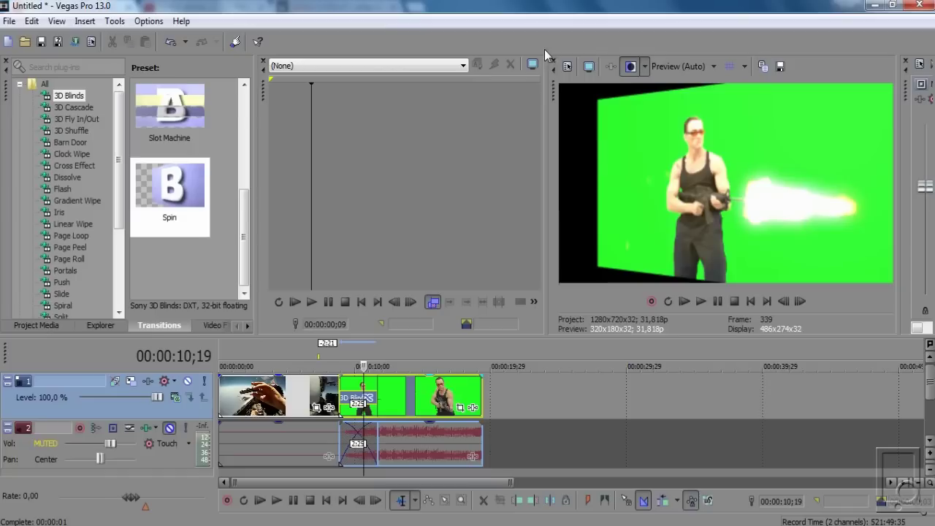
Play the timeline from just before the overlap to review the 3D Blinds transition
{"action": "left_click", "coordinate": [329, 365]}
{"action": "key", "text": "space"}
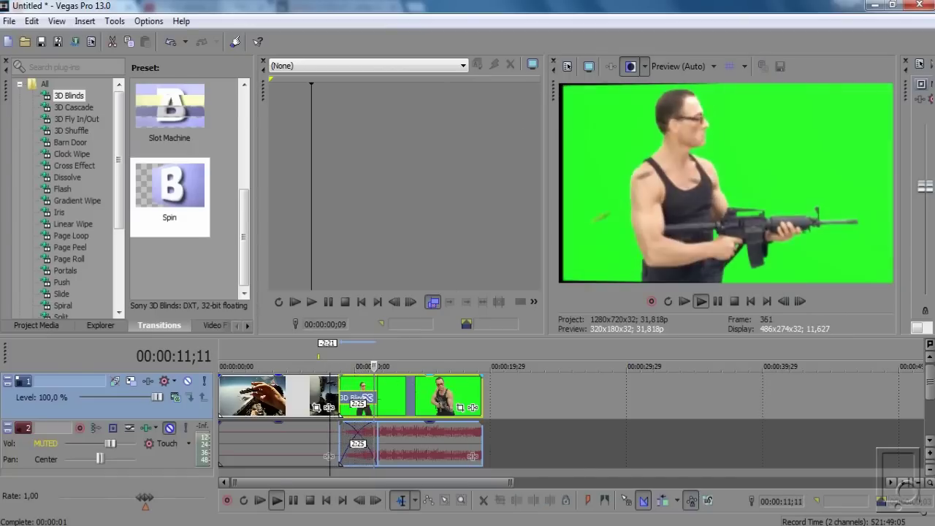
{"action": "key", "text": "space"}
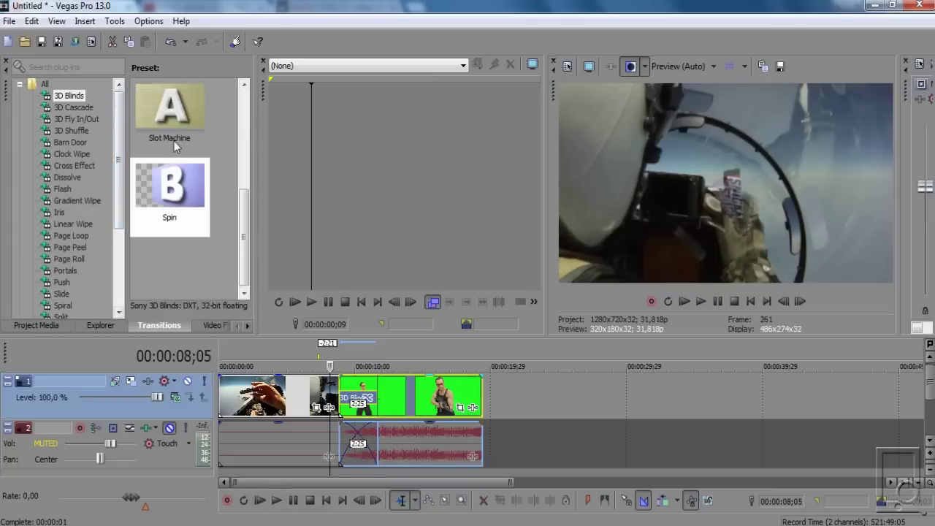
Replace the transition on the clip overlap with the Clockwise, Soft Edge preset of Clock Wipe
{"action": "scroll", "coordinate": [249, 225], "scroll_direction": "up", "scroll_amount": 3}
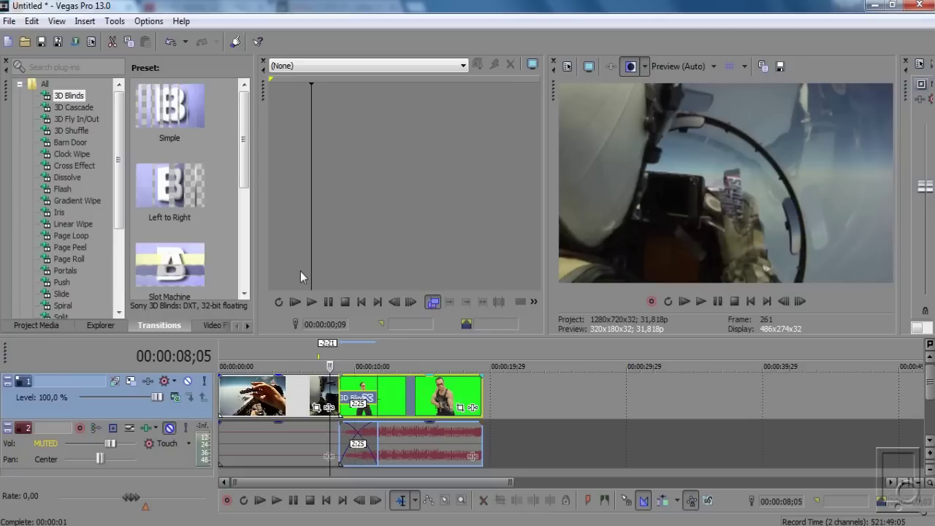
{"action": "left_click", "coordinate": [70, 120]}
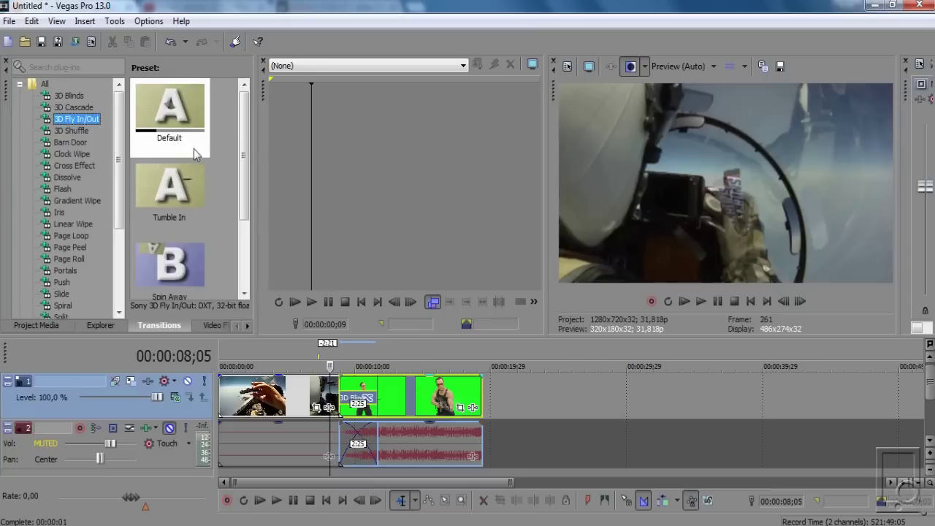
{"action": "scroll", "coordinate": [177, 213], "scroll_direction": "down", "scroll_amount": 2}
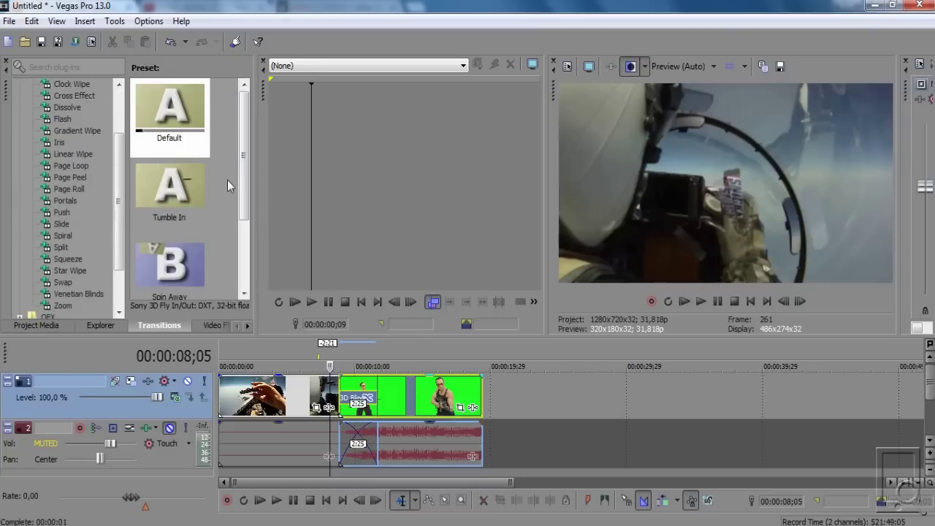
{"action": "scroll", "coordinate": [241, 178], "scroll_direction": "down", "scroll_amount": 2}
{"action": "scroll", "coordinate": [70, 134], "scroll_direction": "up", "scroll_amount": 1}
{"action": "left_click", "coordinate": [71, 131]}
{"action": "key", "text": "Up"}
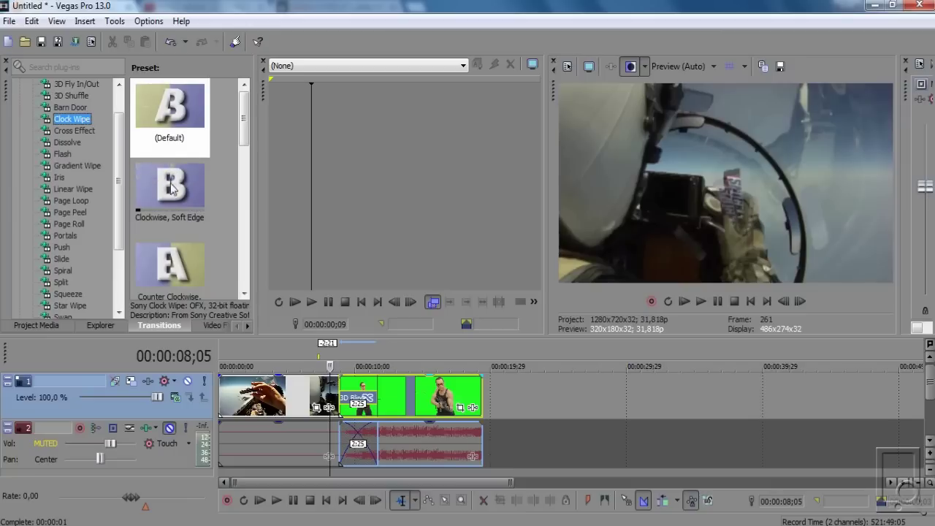
{"action": "left_click_drag", "start_coordinate": [168, 188], "coordinate": [351, 395]}
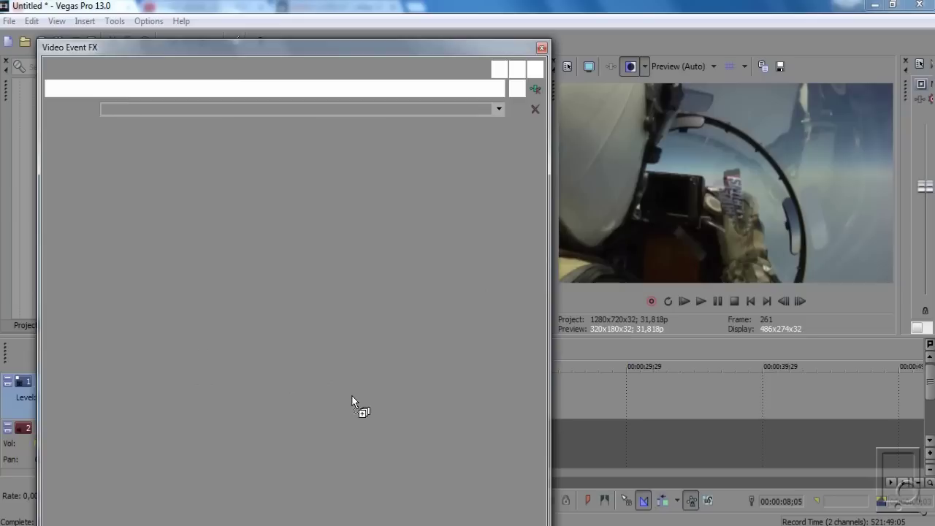
{"action": "left_click", "coordinate": [542, 47]}
Play the timeline from just before the overlap to review the Clock Wipe transition
{"action": "key", "text": "space"}
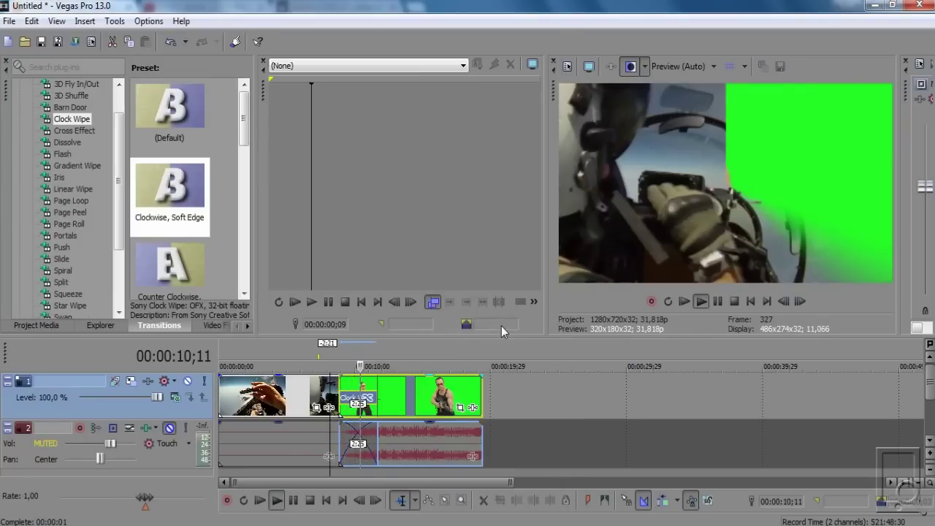
{"action": "key", "text": "space"}
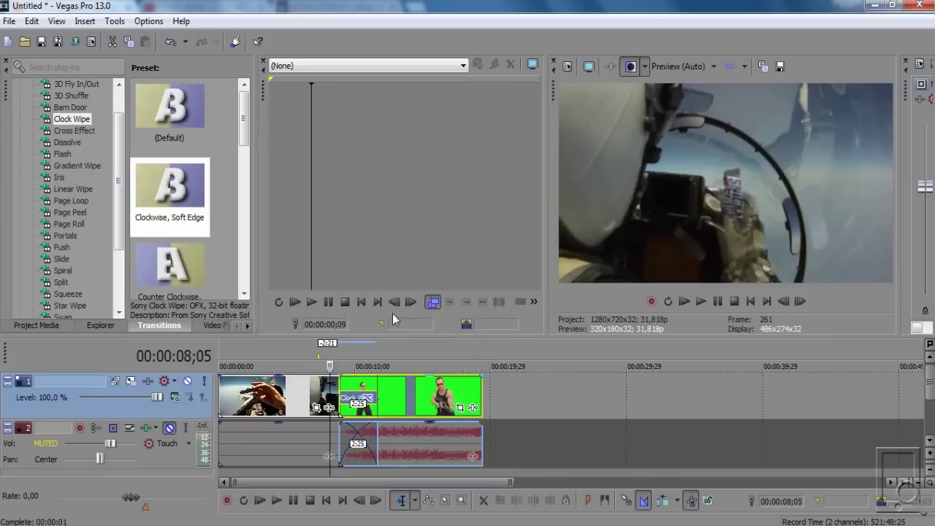
{"action": "left_click", "coordinate": [169, 117]}
{"action": "key", "text": "space"}
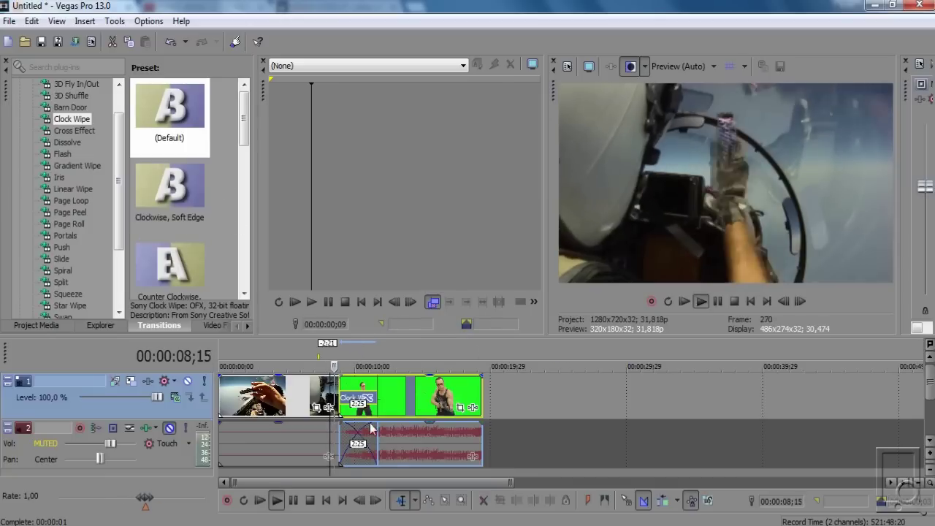
{"action": "key", "text": "space"}
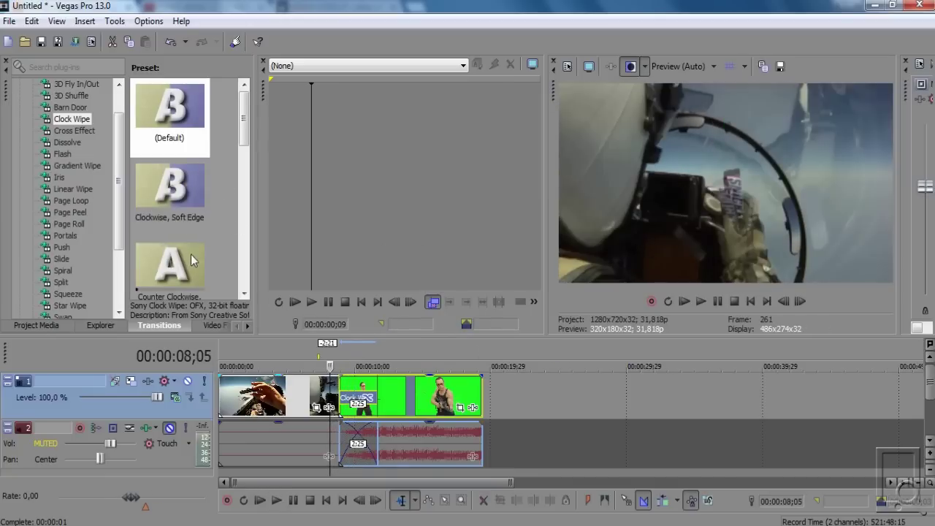
Replace the transition on the clip overlap with the Cross Zoom A/B Slow preset of Cross Effect
{"action": "key", "text": "Down"}
{"action": "key", "text": "Down"}
{"action": "scroll", "coordinate": [234, 124], "scroll_direction": "down", "scroll_amount": 5}
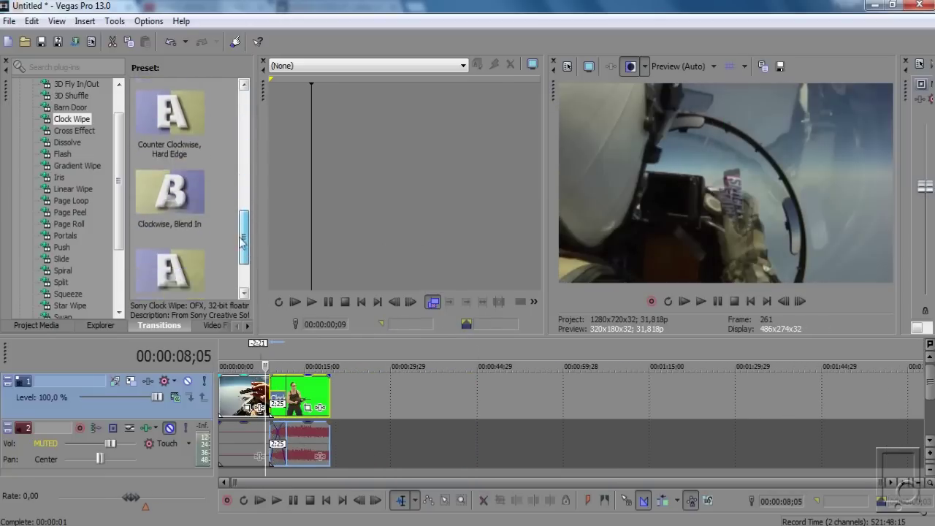
{"action": "left_click", "coordinate": [73, 130]}
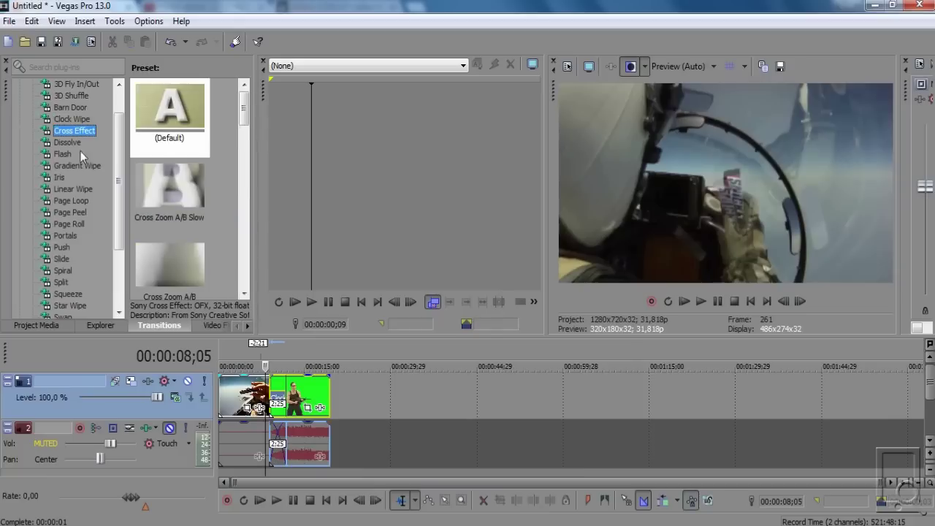
{"action": "left_click", "coordinate": [174, 212]}
{"action": "left_click_drag", "start_coordinate": [173, 208], "coordinate": [276, 395]}
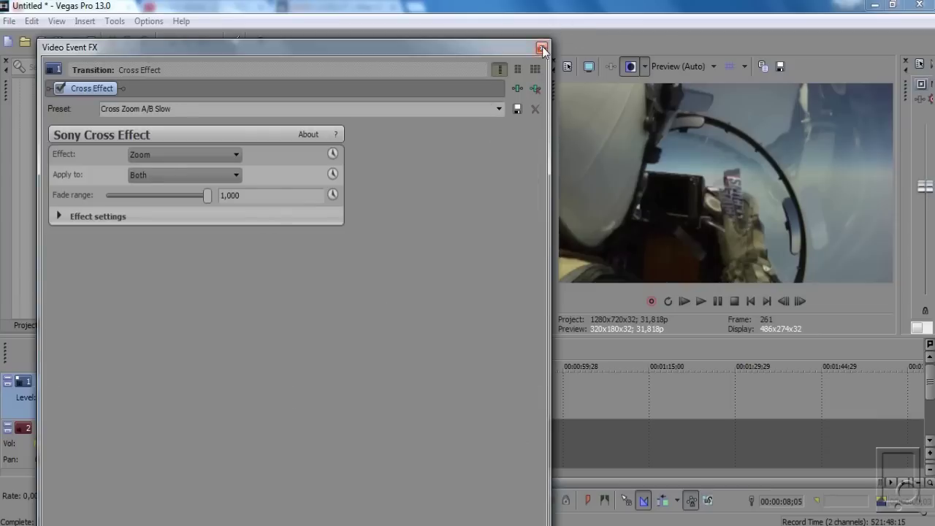
Play the timeline from just before the overlap to review the Cross Zoom transition
{"action": "left_click", "coordinate": [541, 48]}
{"action": "key", "text": "space"}
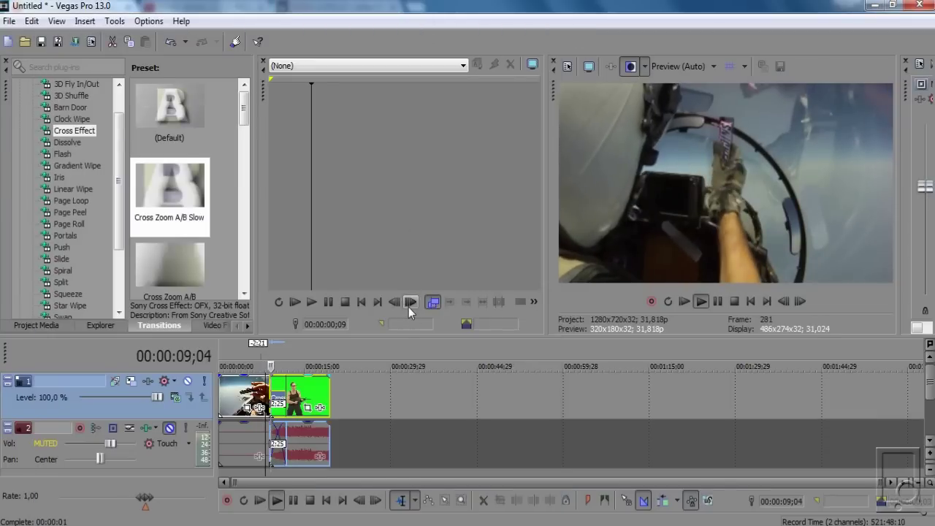
{"action": "key", "text": "space"}
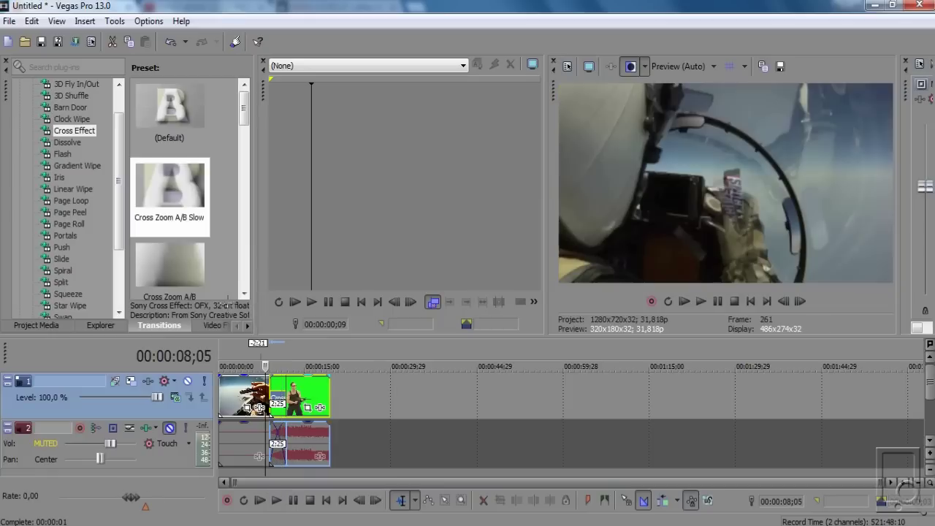
Replace the transition on the clip overlap with the Cross Pixelate A Only preset of Cross Effect and play it back
{"action": "left_click_drag", "start_coordinate": [243, 116], "coordinate": [245, 194]}
{"action": "left_click_drag", "start_coordinate": [166, 198], "coordinate": [272, 398]}
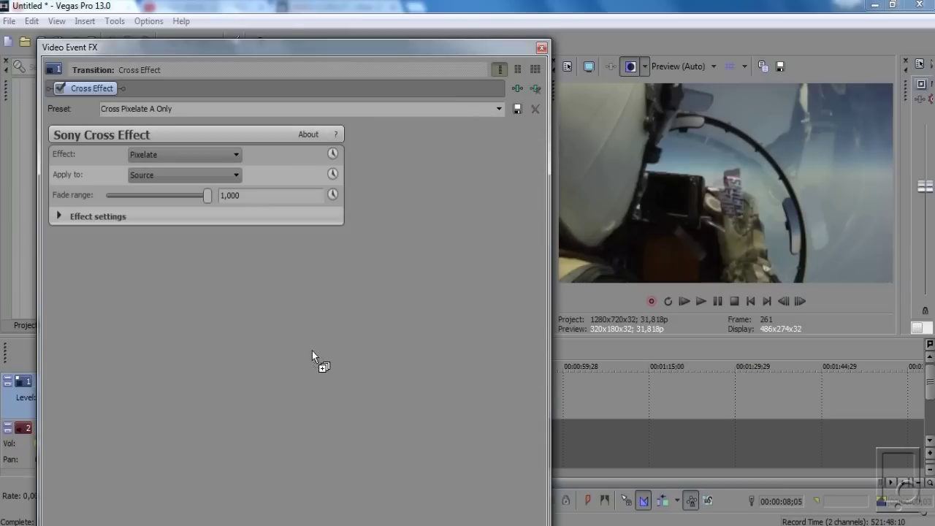
{"action": "left_click", "coordinate": [541, 49]}
{"action": "key", "text": "space"}
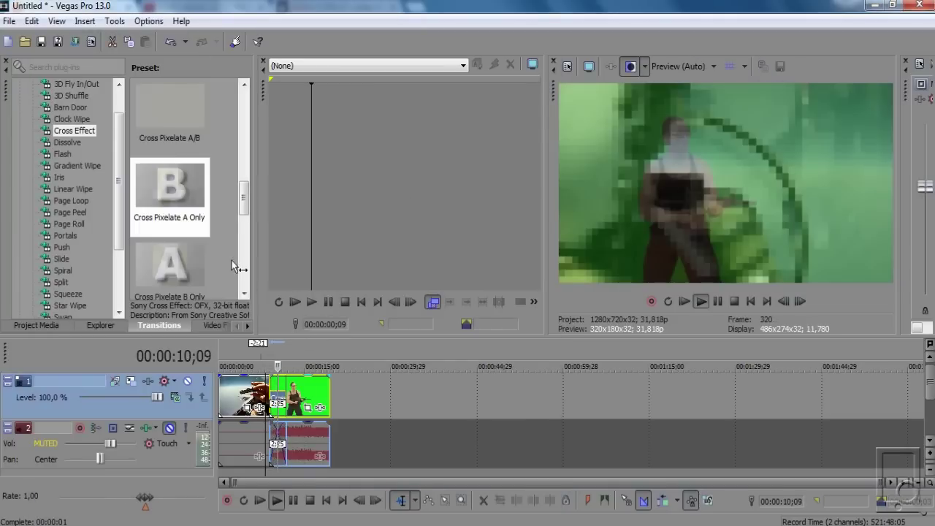
{"action": "key", "text": "space"}
Replace the transition on the clip overlap with the Color Bleed Fast Blue preset of Dissolve and play it back
{"action": "left_click_drag", "start_coordinate": [244, 209], "coordinate": [230, 181]}
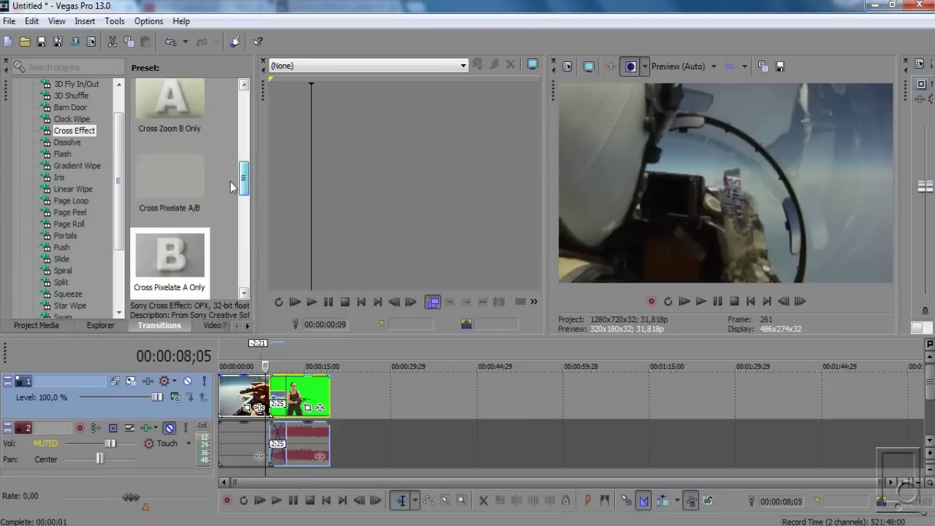
{"action": "left_click", "coordinate": [69, 142]}
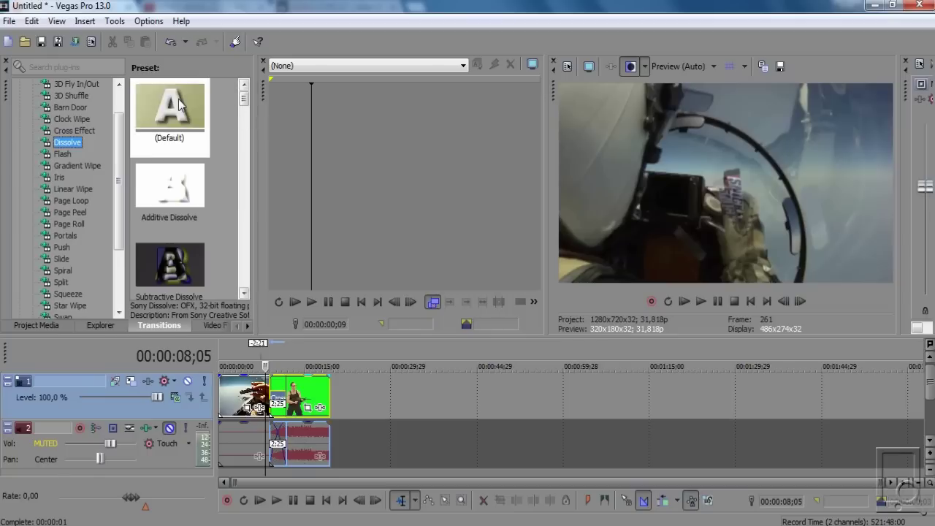
{"action": "left_click_drag", "start_coordinate": [245, 103], "coordinate": [248, 152]}
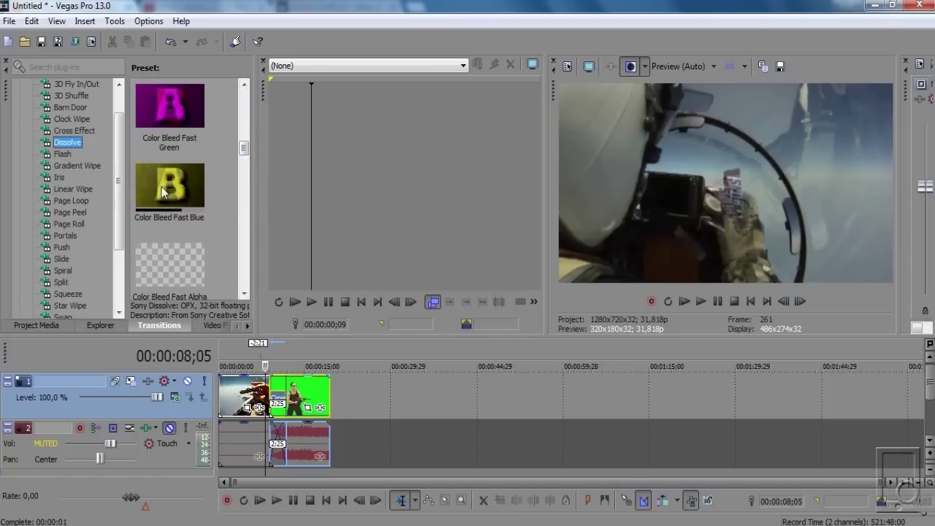
{"action": "left_click", "coordinate": [166, 188]}
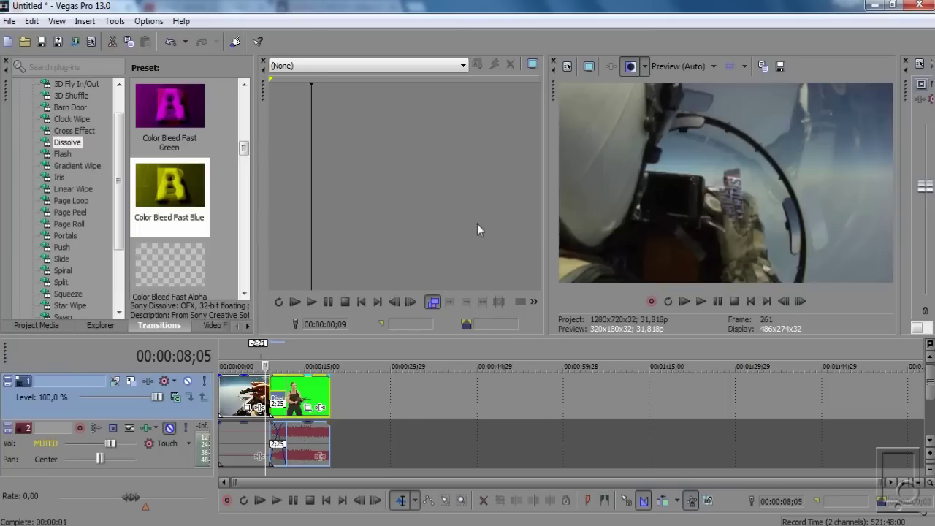
{"action": "key", "text": "space"}
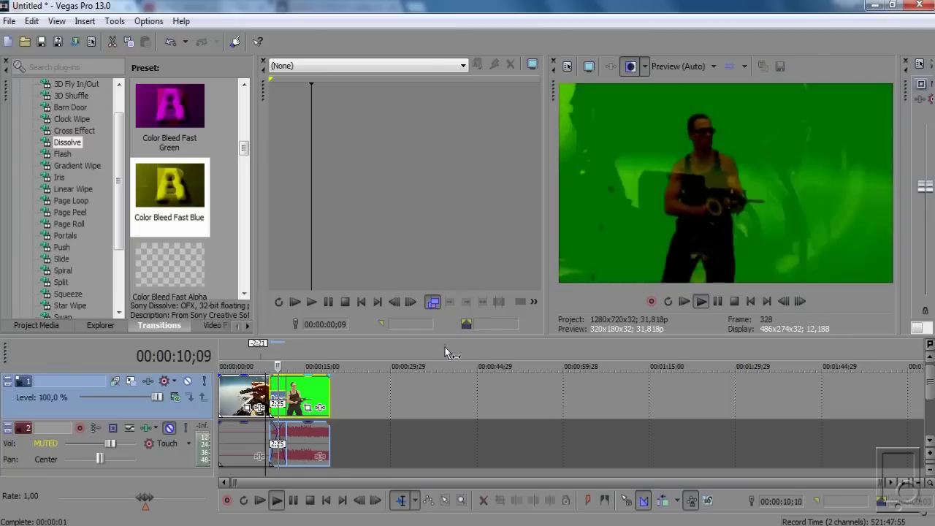
{"action": "key", "text": "space"}
Replace the transition on the clip overlap with the Additive Dissolve preset of Dissolve and play it back
{"action": "left_click_drag", "start_coordinate": [243, 148], "coordinate": [244, 91]}
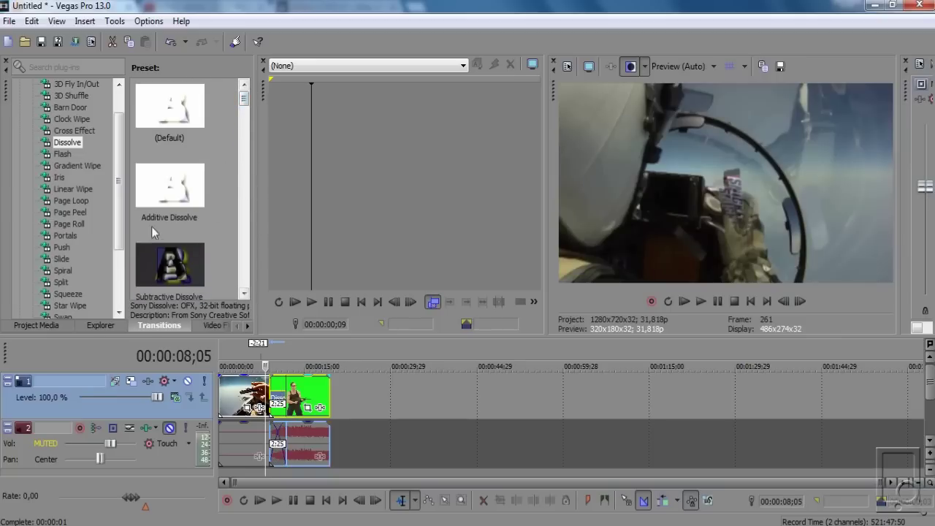
{"action": "left_click_drag", "start_coordinate": [169, 191], "coordinate": [269, 399]}
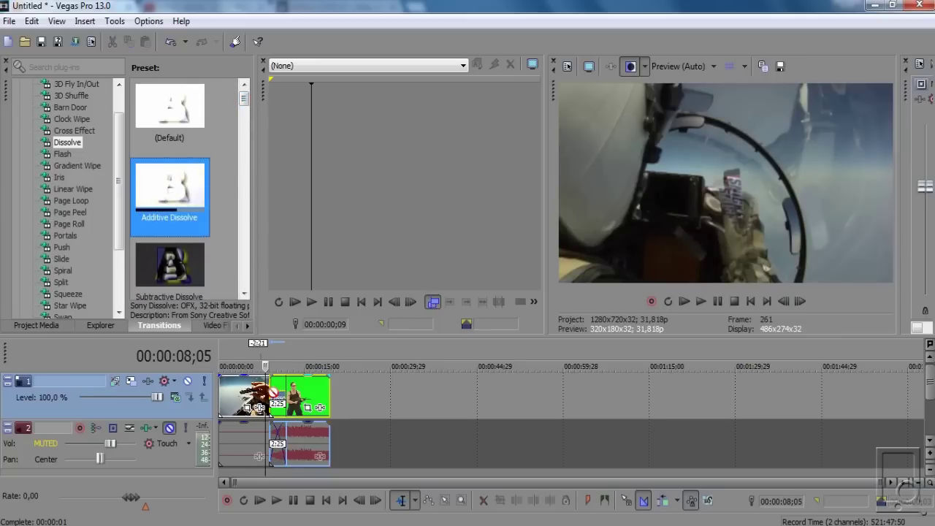
{"action": "left_click", "coordinate": [545, 48]}
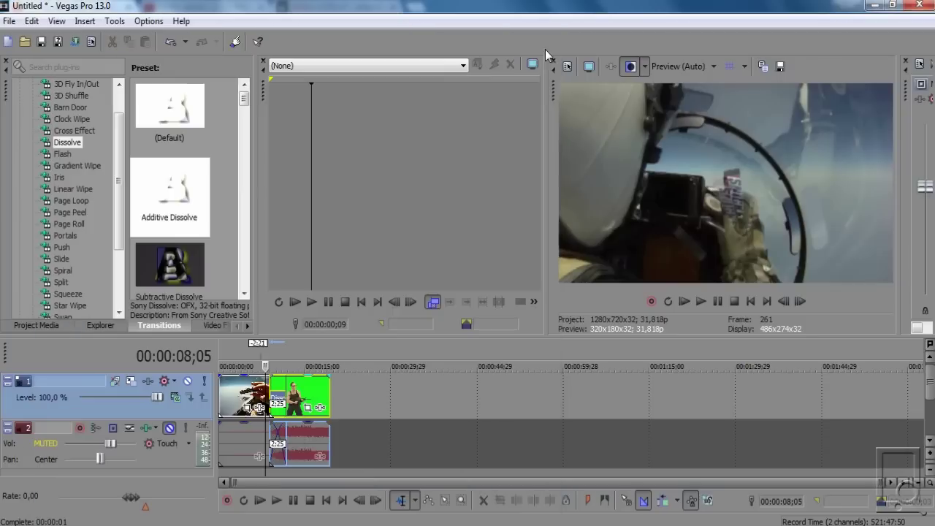
{"action": "key", "text": "space"}
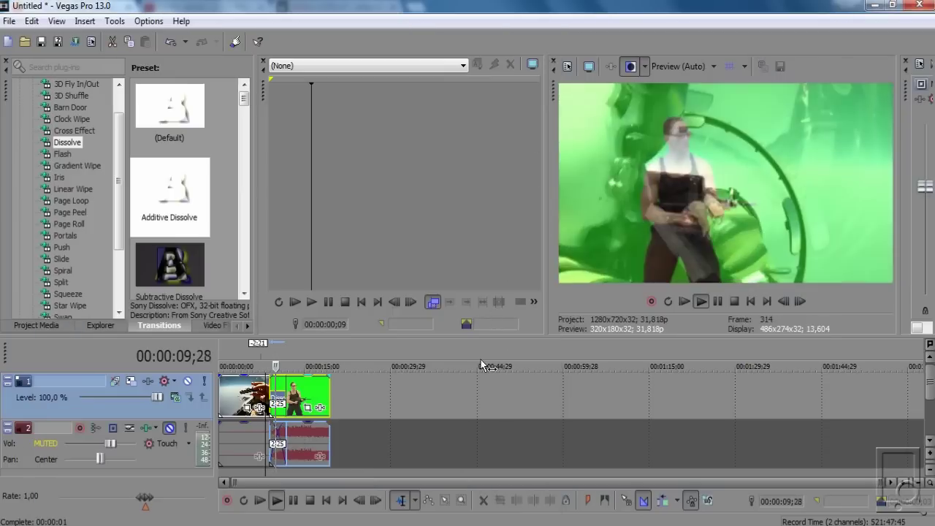
{"action": "key", "text": "space"}
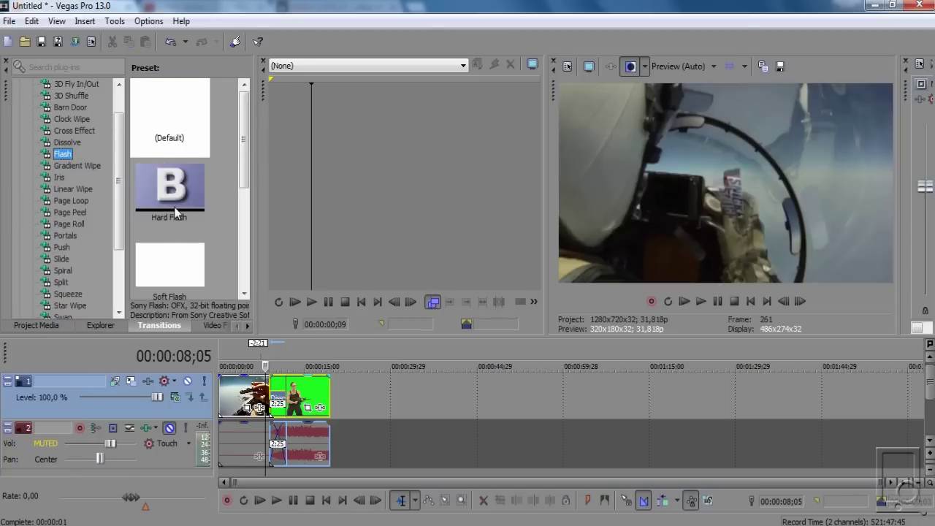
Replace the transition on the clip overlap with the Hard Flash preset of Flash
{"action": "mouse_move", "coordinate": [244, 139]}
{"action": "left_mouse_down"}
{"action": "mouse_move", "coordinate": [247, 210]}
{"action": "mouse_move", "coordinate": [245, 151]}
{"action": "left_mouse_up"}
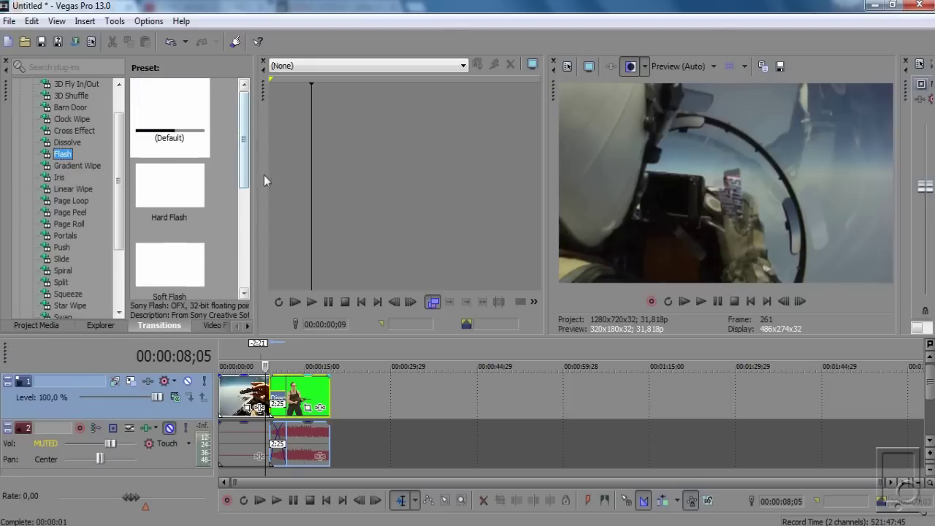
{"action": "left_click_drag", "start_coordinate": [170, 183], "coordinate": [281, 408]}
{"action": "left_click", "coordinate": [541, 48]}
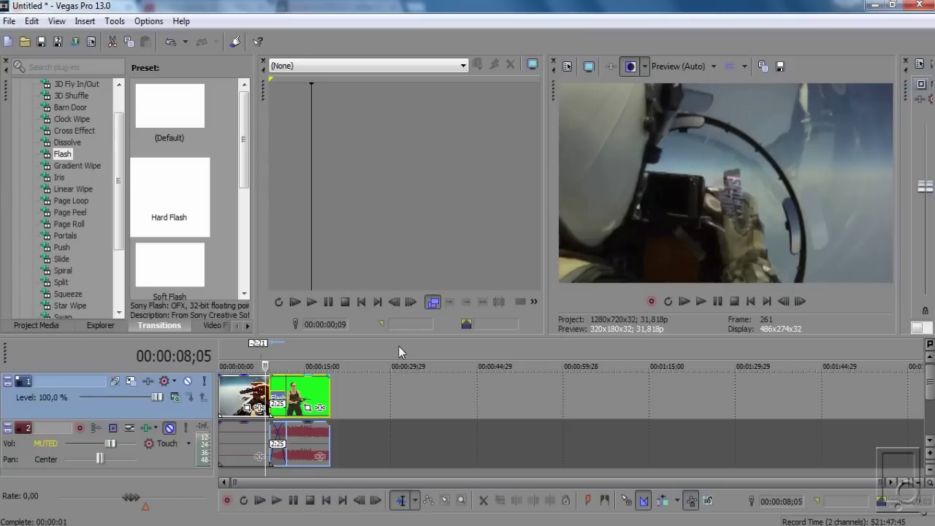
Move the green-screen clip later on the timeline to shorten the overlap to about 0:20, and play back the Flash transition
{"action": "left_click_drag", "start_coordinate": [307, 392], "coordinate": [306, 418]}
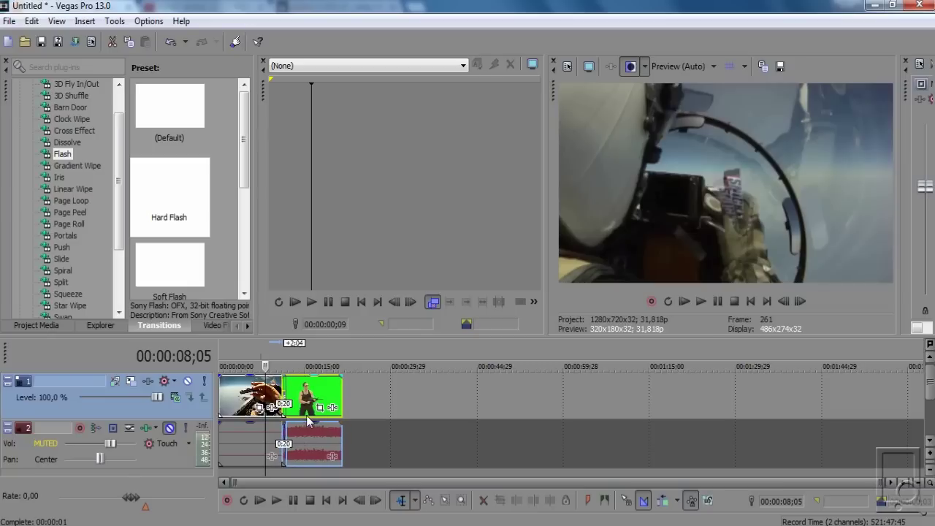
{"action": "key", "text": "space"}
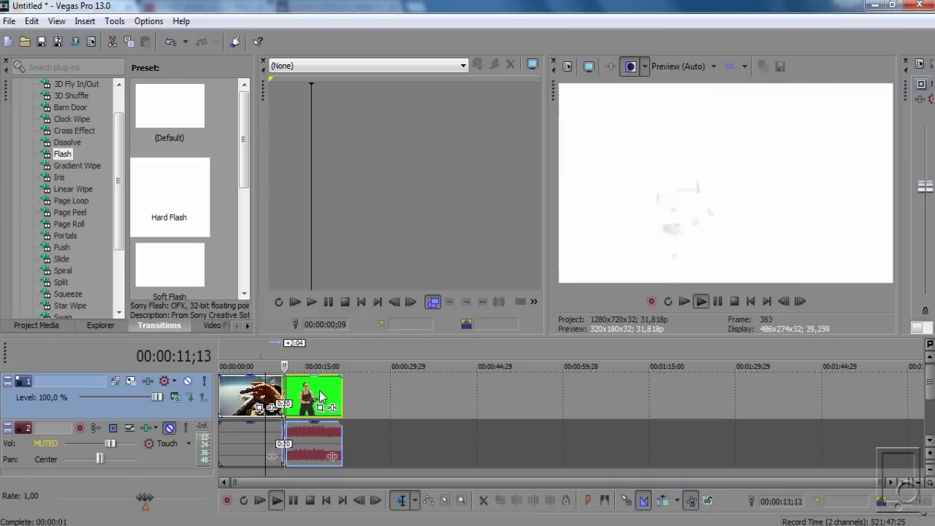
{"action": "key", "text": "space"}
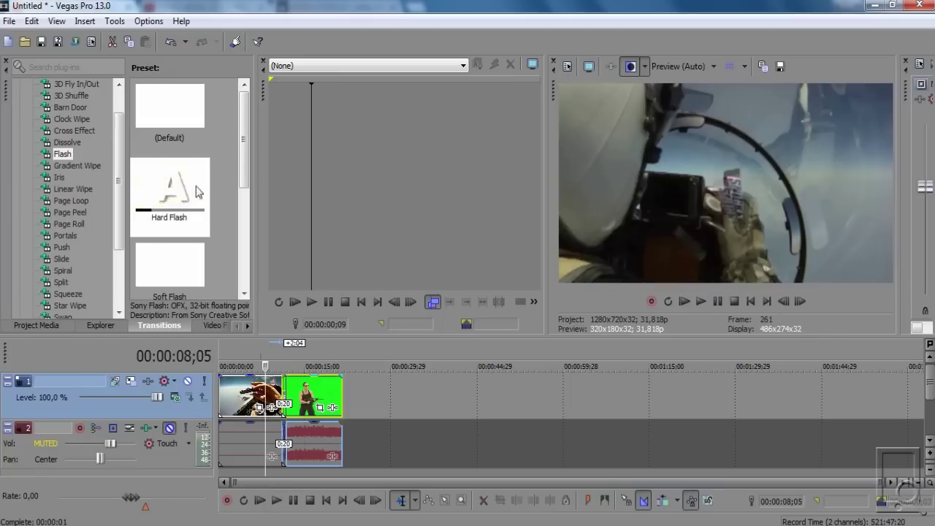
Examine the remaining Flash presets and the Gradient Wipe presets, previewing the animated thumbnails such as Star and Heart
{"action": "scroll", "coordinate": [247, 159], "scroll_direction": "down", "scroll_amount": 3}
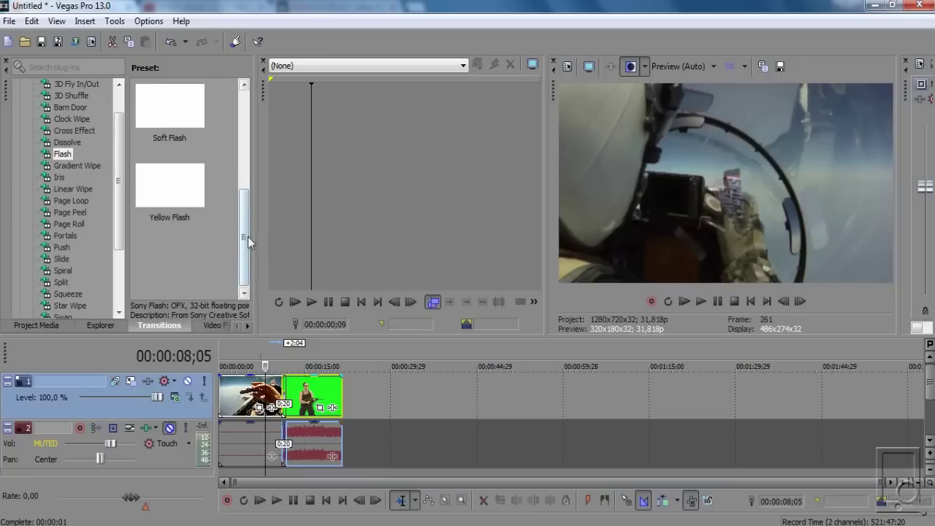
{"action": "left_click_drag", "start_coordinate": [247, 236], "coordinate": [247, 191]}
{"action": "mouse_move", "coordinate": [182, 193]}
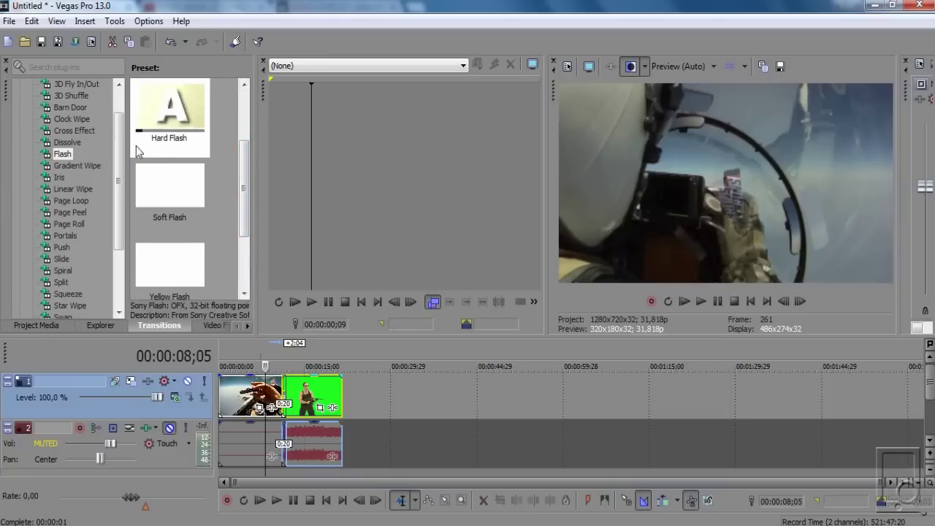
{"action": "left_click", "coordinate": [77, 166]}
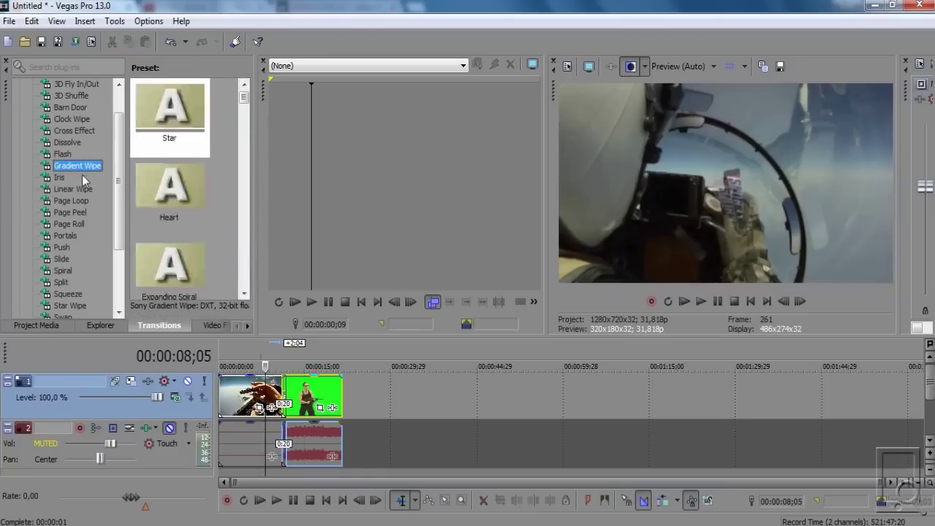
{"action": "mouse_move", "coordinate": [138, 146]}
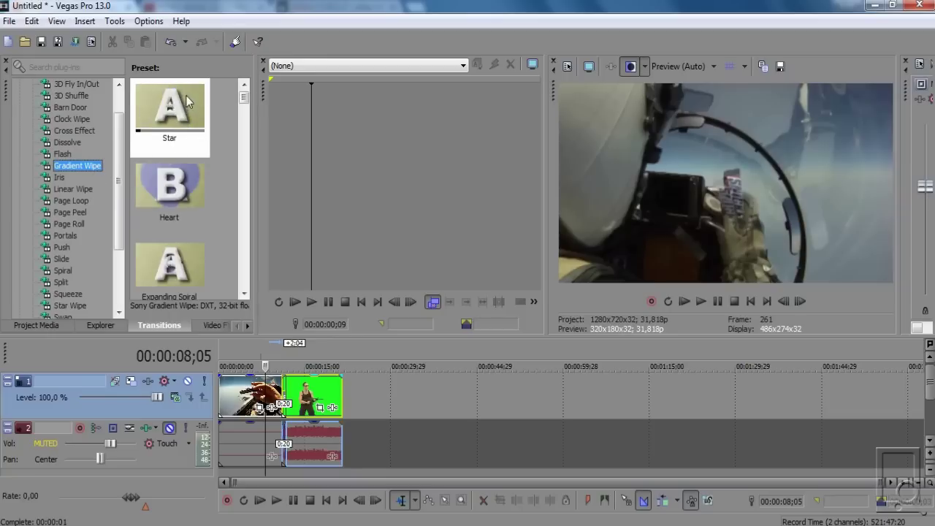
{"action": "mouse_move", "coordinate": [162, 198]}
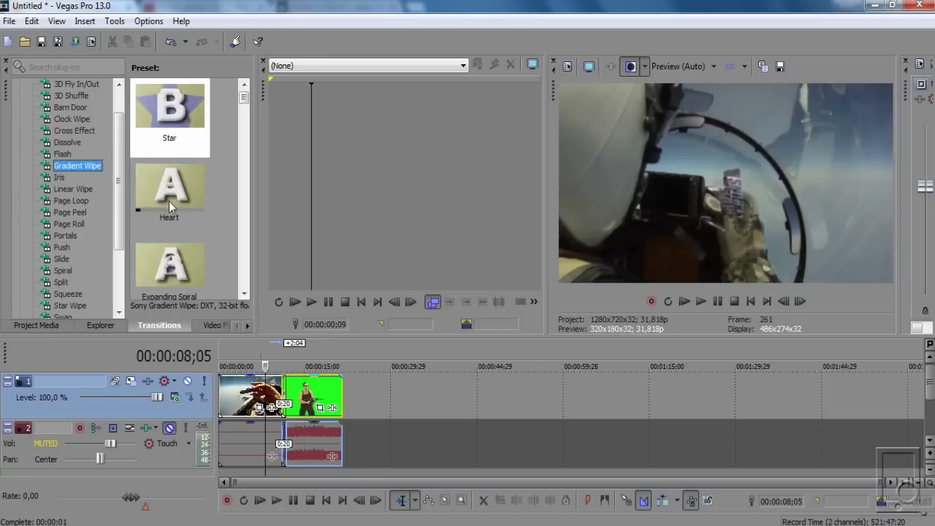
{"action": "mouse_move", "coordinate": [165, 121]}
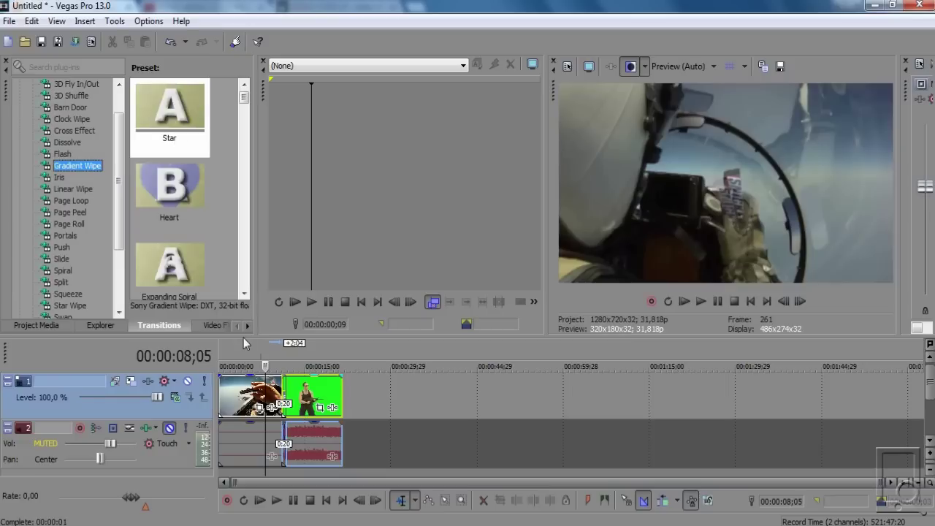
{"action": "mouse_move", "coordinate": [184, 176]}
{"action": "left_click_drag", "start_coordinate": [244, 96], "coordinate": [244, 181]}
{"action": "mouse_move", "coordinate": [173, 119]}
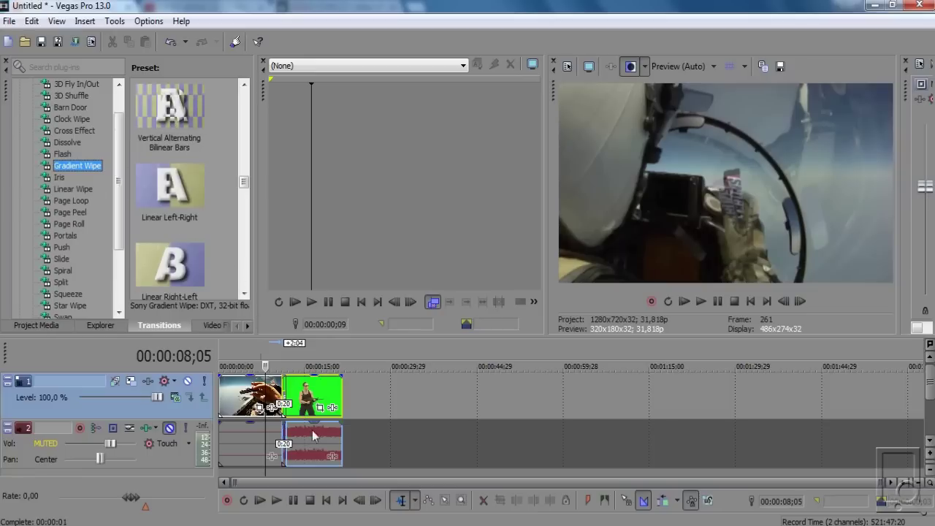
Examine the Push transition presets, previewing the animated thumbnails of the Push and Push In variants
{"action": "left_click", "coordinate": [68, 166]}
{"action": "left_click", "coordinate": [63, 248]}
{"action": "mouse_move", "coordinate": [186, 122]}
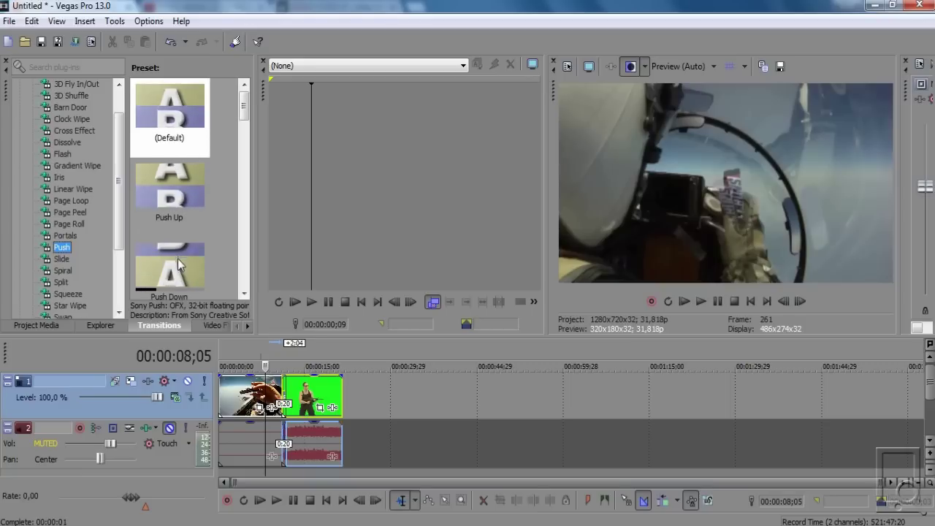
{"action": "scroll", "coordinate": [181, 204], "scroll_direction": "down", "scroll_amount": 3}
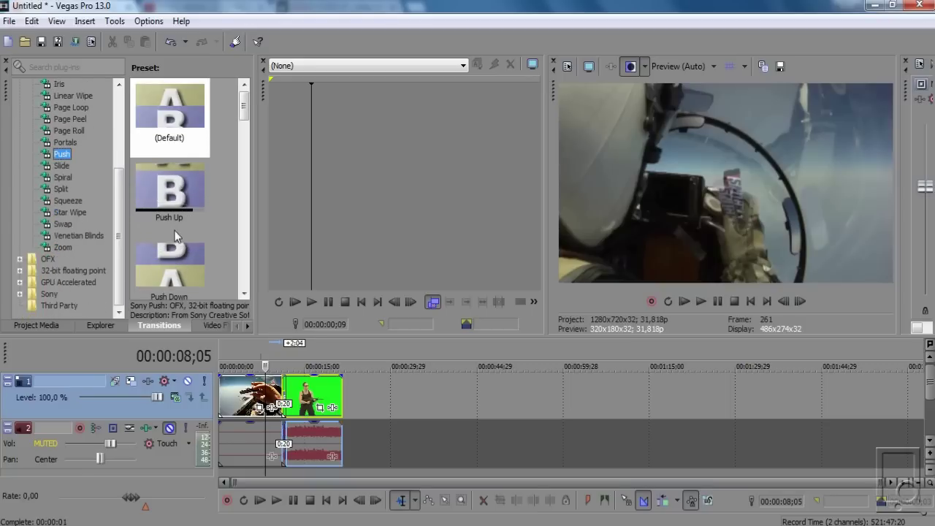
{"action": "left_click_drag", "start_coordinate": [246, 96], "coordinate": [245, 188]}
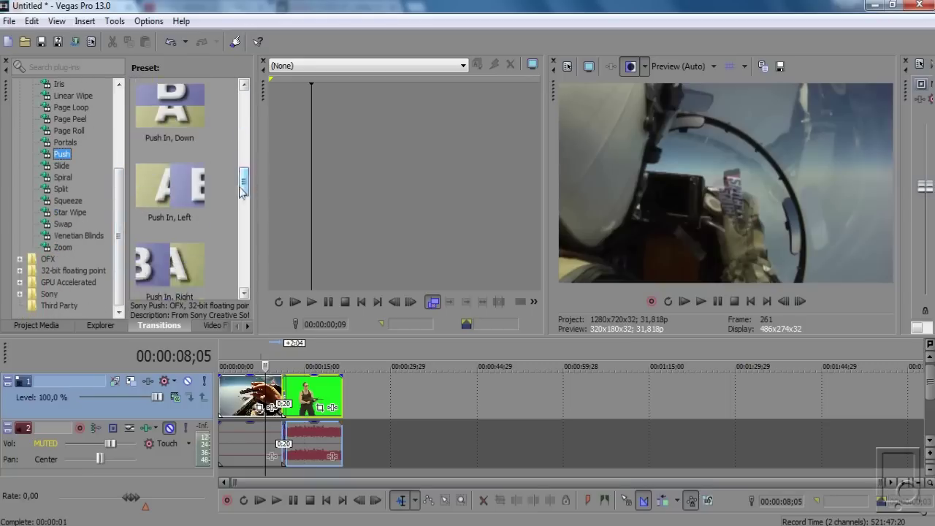
{"action": "mouse_move", "coordinate": [187, 194]}
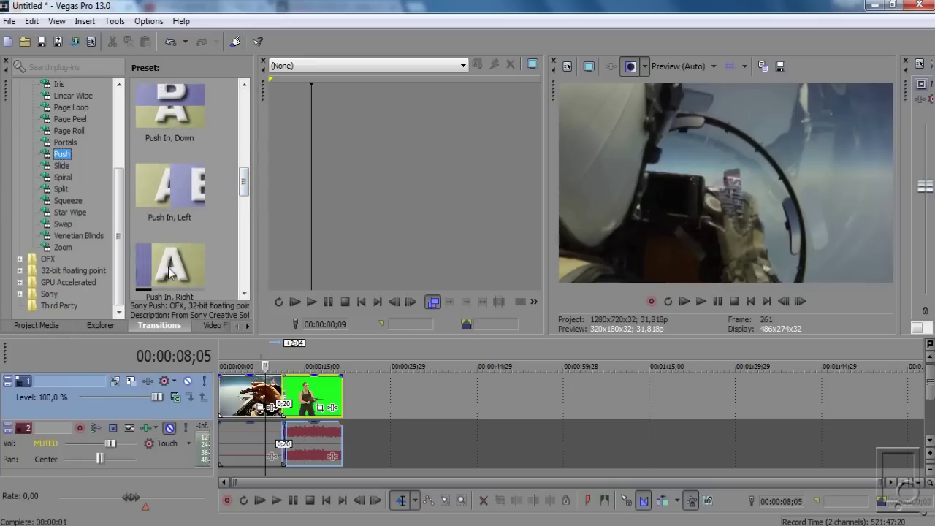
Try to apply the Slide In, Left-Right preset of Slide to the shortened clip overlap
{"action": "left_click", "coordinate": [62, 168]}
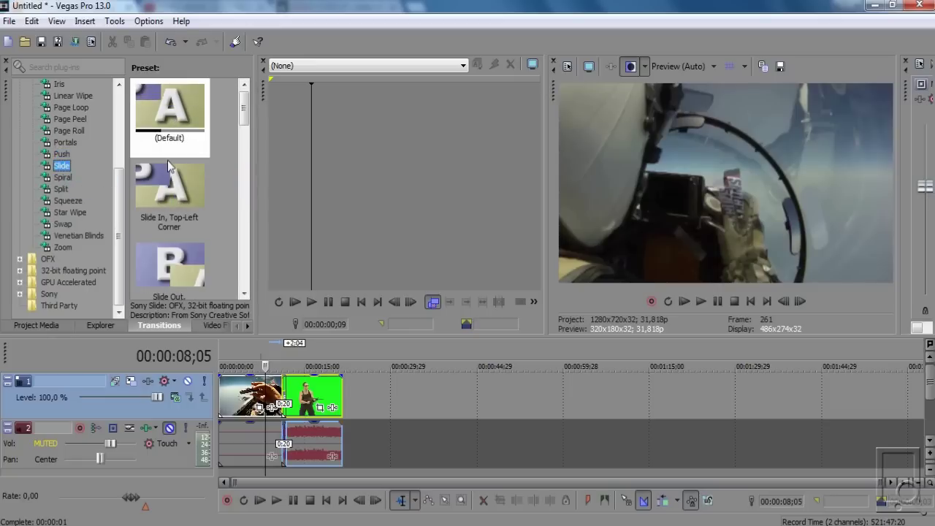
{"action": "left_click_drag", "start_coordinate": [244, 118], "coordinate": [231, 179]}
{"action": "left_click", "coordinate": [173, 116]}
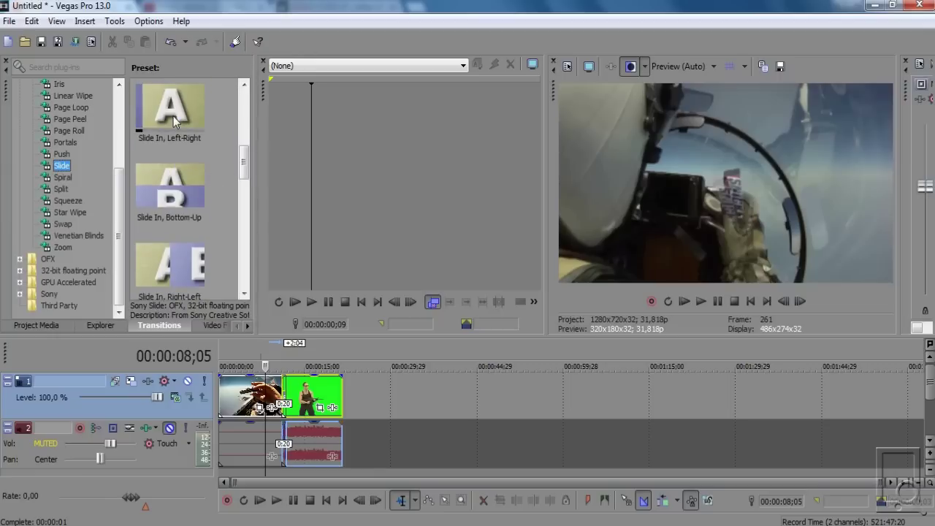
{"action": "left_click_drag", "start_coordinate": [268, 376], "coordinate": [278, 398]}
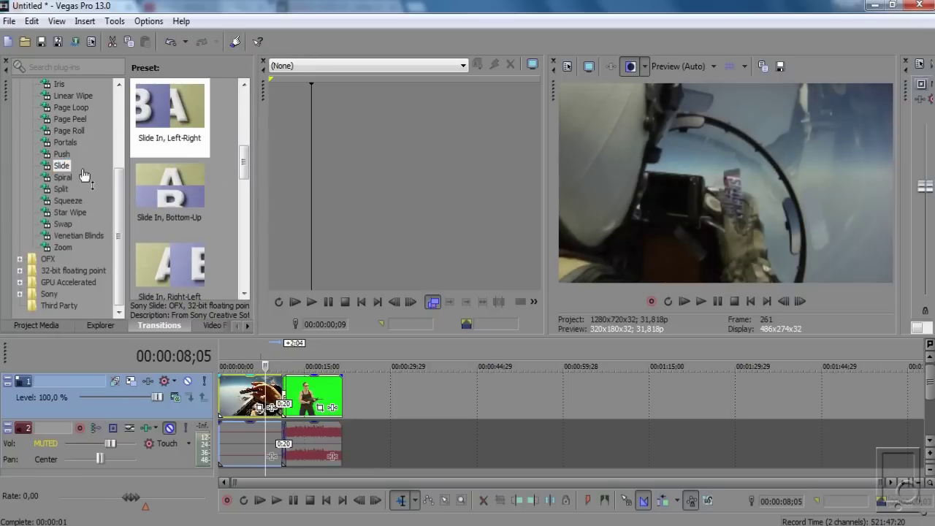
Apply the Zoom In, Center preset of Zoom to the overlap between the two clips
{"action": "key", "text": "z"}
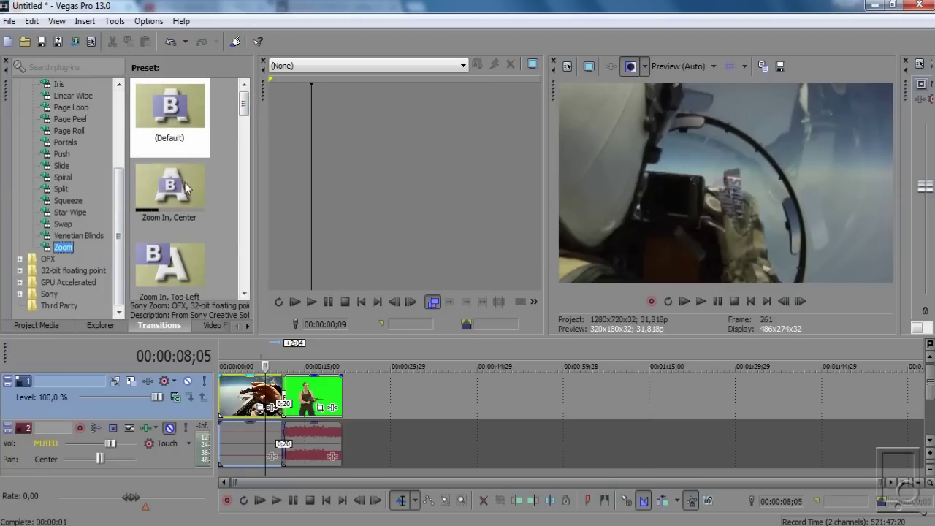
{"action": "left_click_drag", "start_coordinate": [175, 201], "coordinate": [298, 392]}
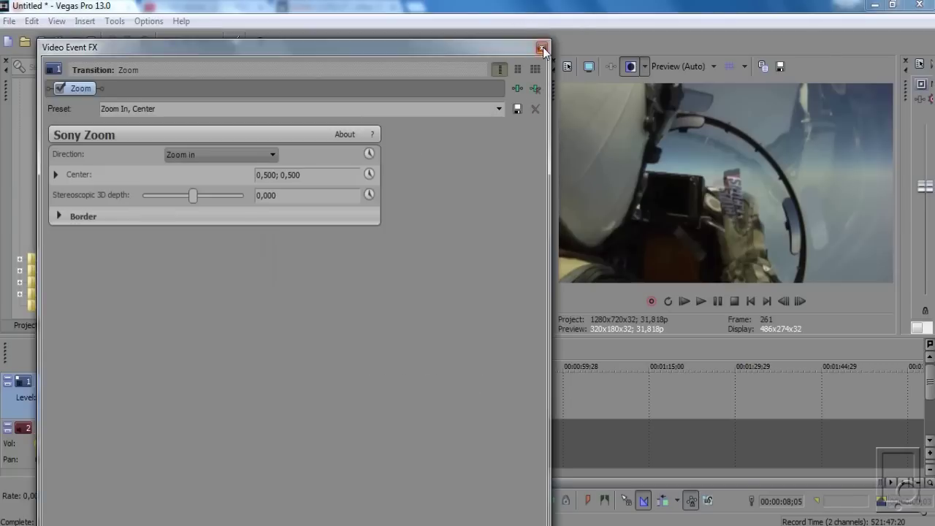
Close the effect settings and play back the Zoom transition between the two clips
{"action": "left_click", "coordinate": [541, 48]}
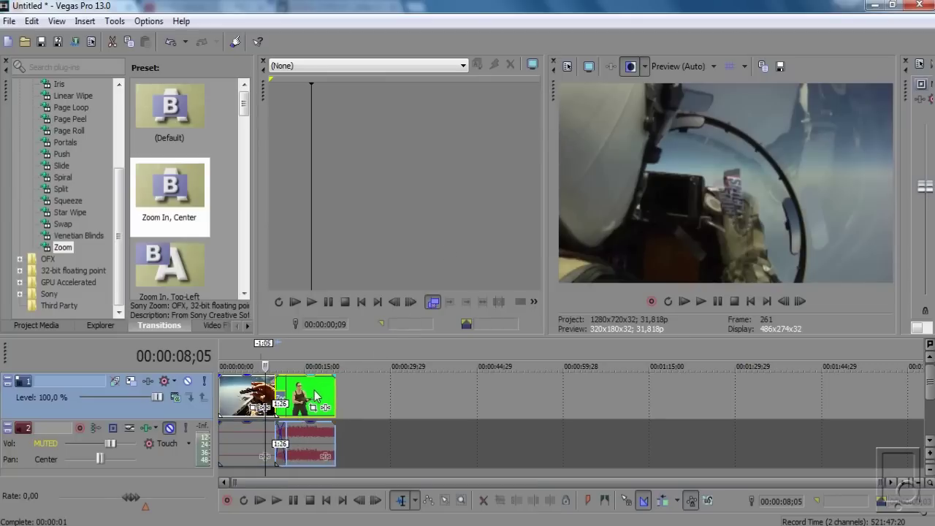
{"action": "key", "text": "space"}
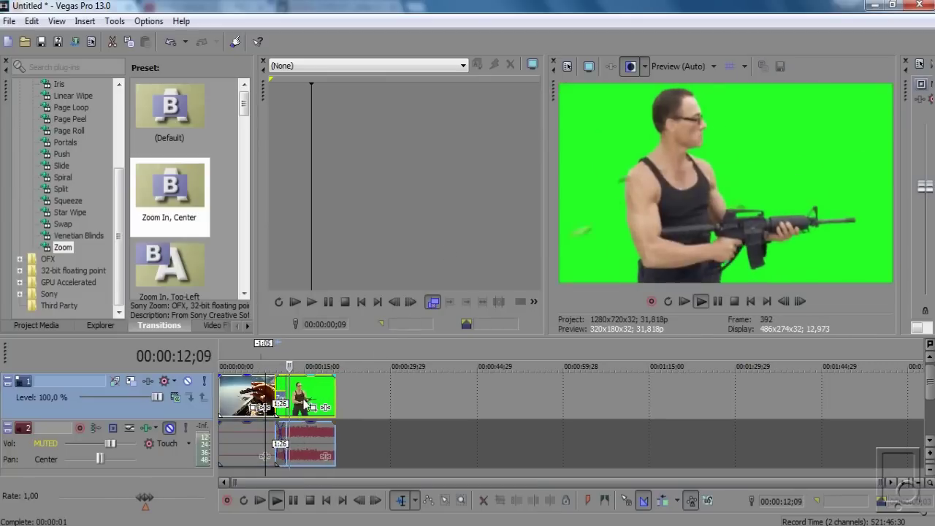
{"action": "key", "text": "space"}
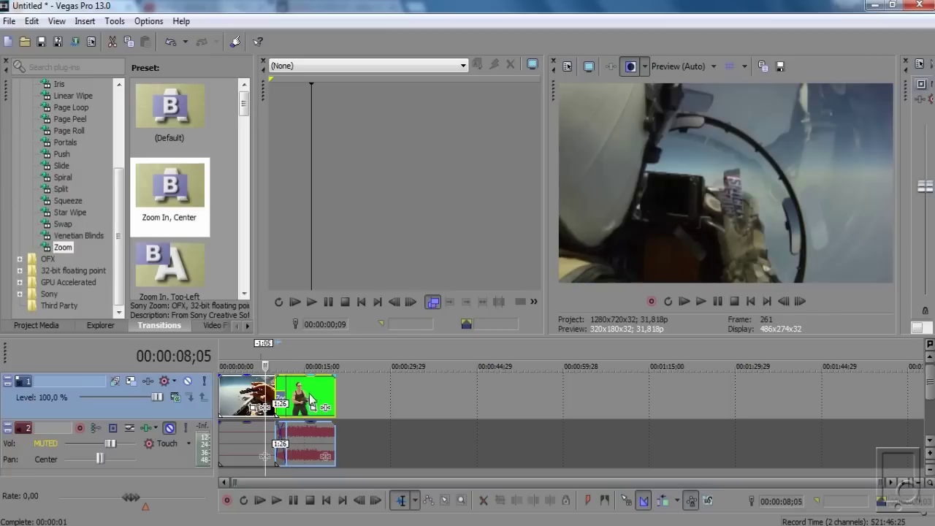
Deselect the clips and place the playhead inside the Zoom transition at 00:00:11;00 to view the blended frame
{"action": "left_click", "coordinate": [374, 397]}
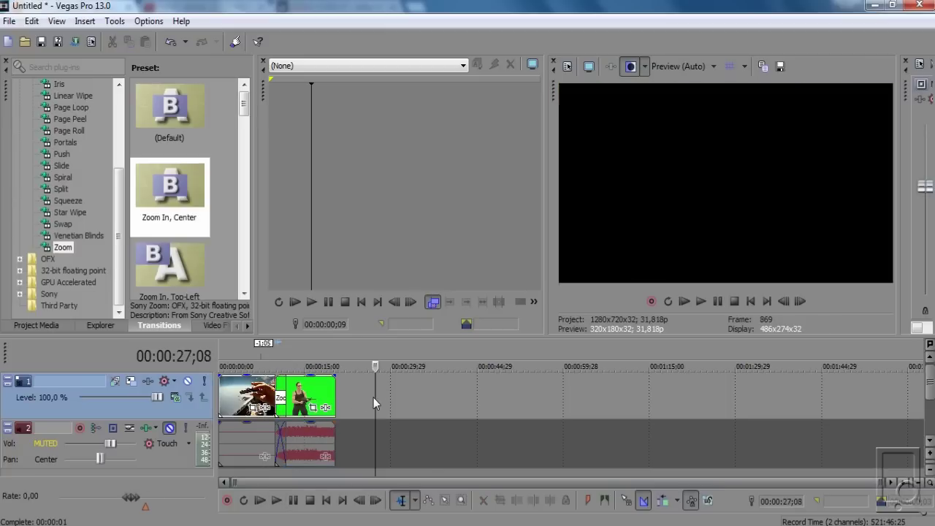
{"action": "left_click", "coordinate": [280, 357]}
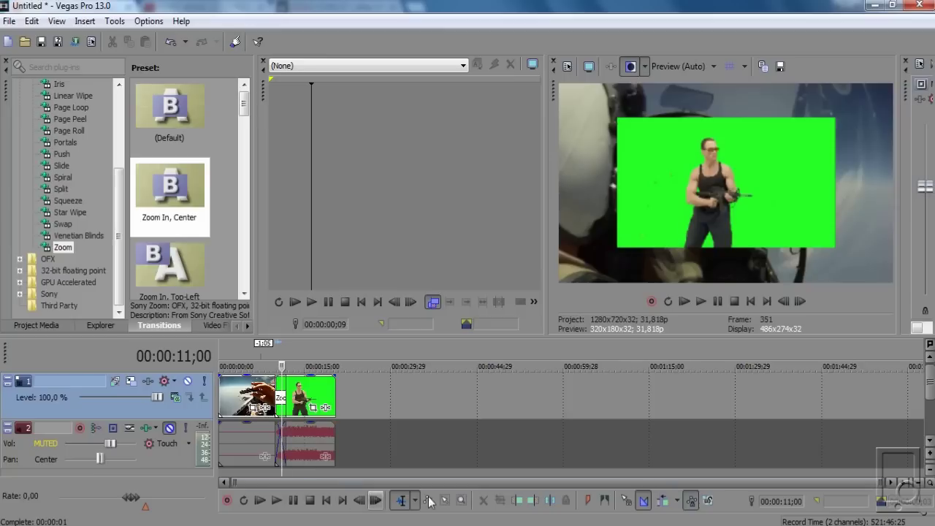
{"action": "left_click", "coordinate": [906, 492]}
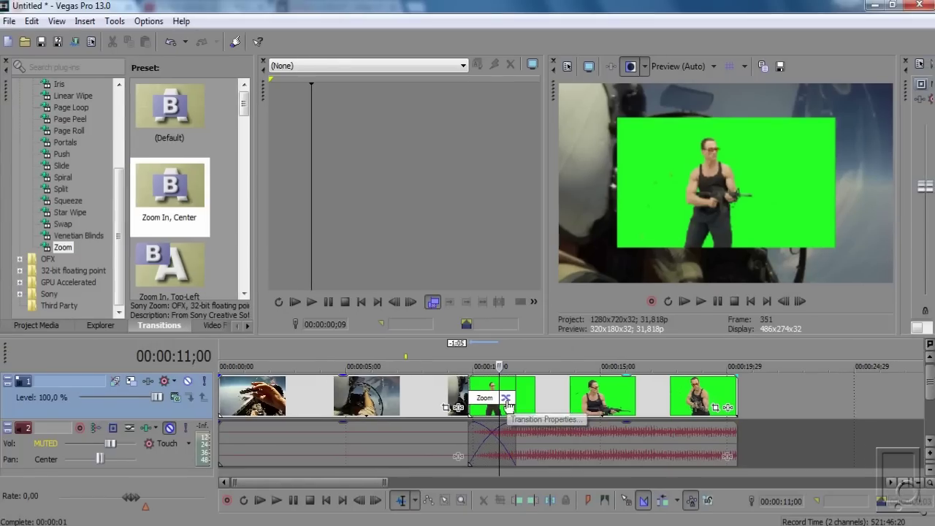
Open the Zoom transition's properties from the clip overlap, examine its available presets, and close them without choosing another
{"action": "left_click", "coordinate": [504, 397]}
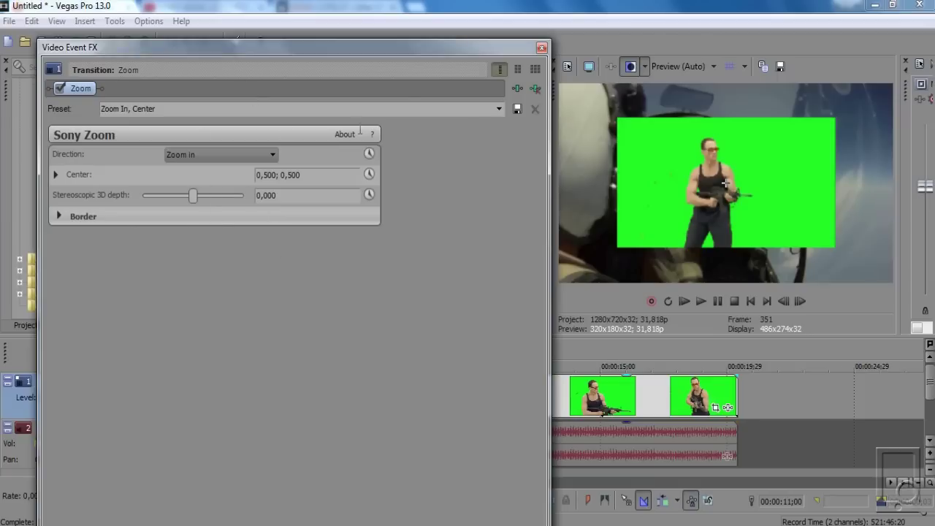
{"action": "left_click", "coordinate": [491, 108]}
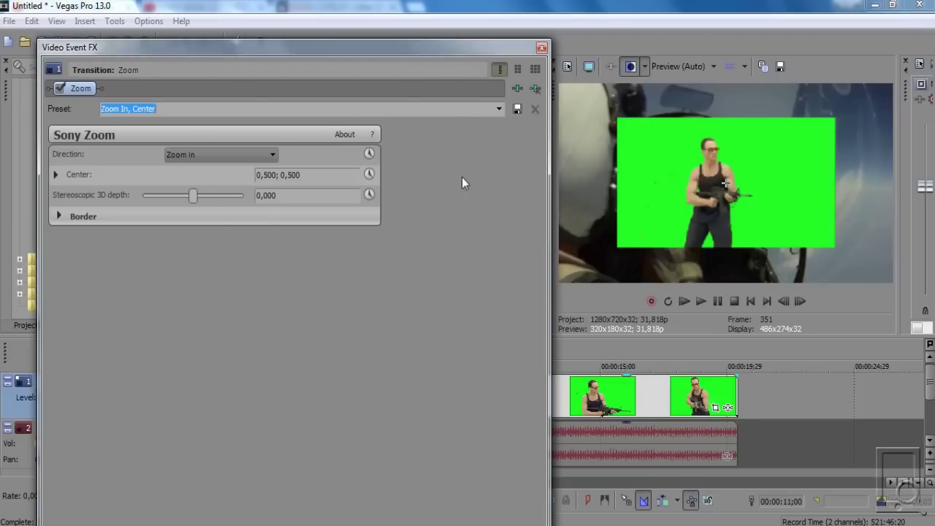
{"action": "left_click", "coordinate": [498, 110]}
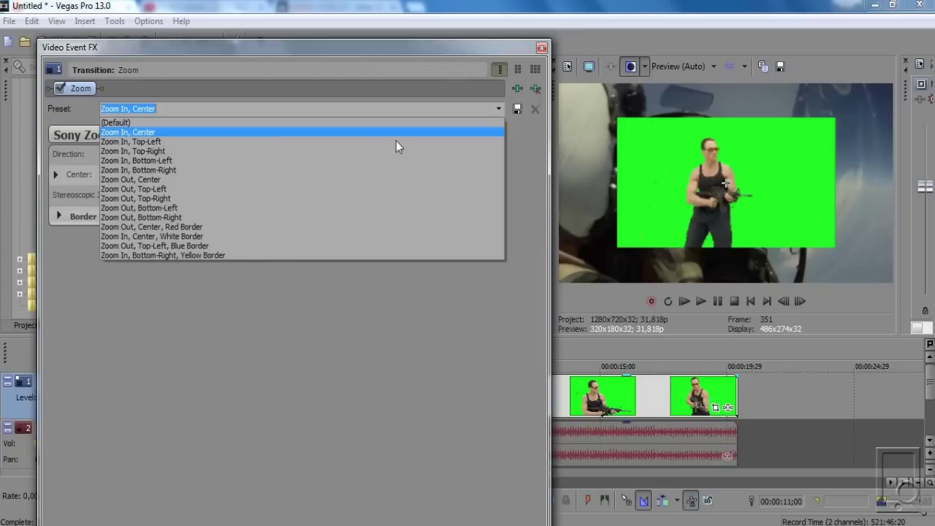
{"action": "left_click", "coordinate": [286, 291]}
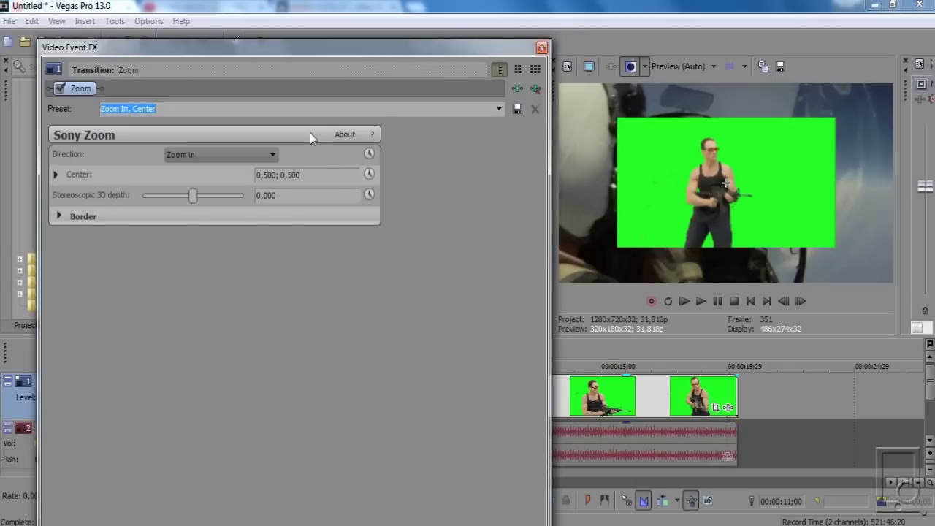
{"action": "left_click", "coordinate": [542, 48]}
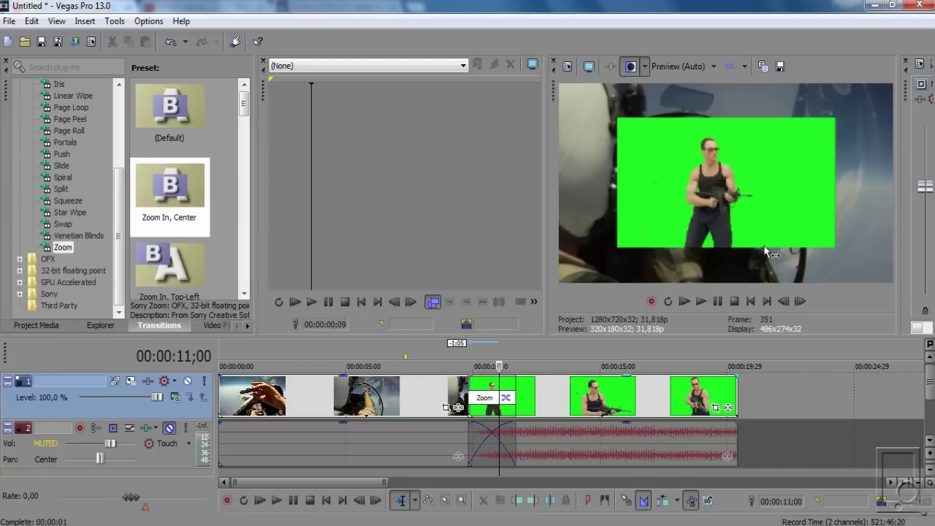